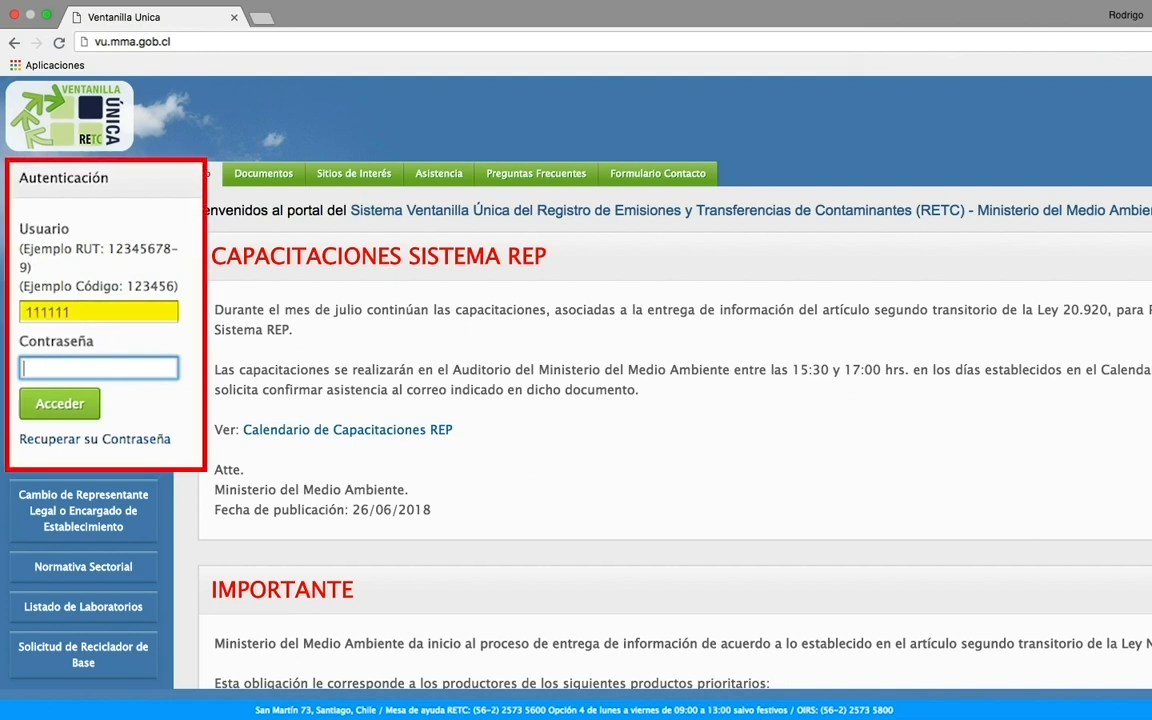
Step: Log in with the account password and open SINADER's Residuos Industriales declarations list
text(1111)
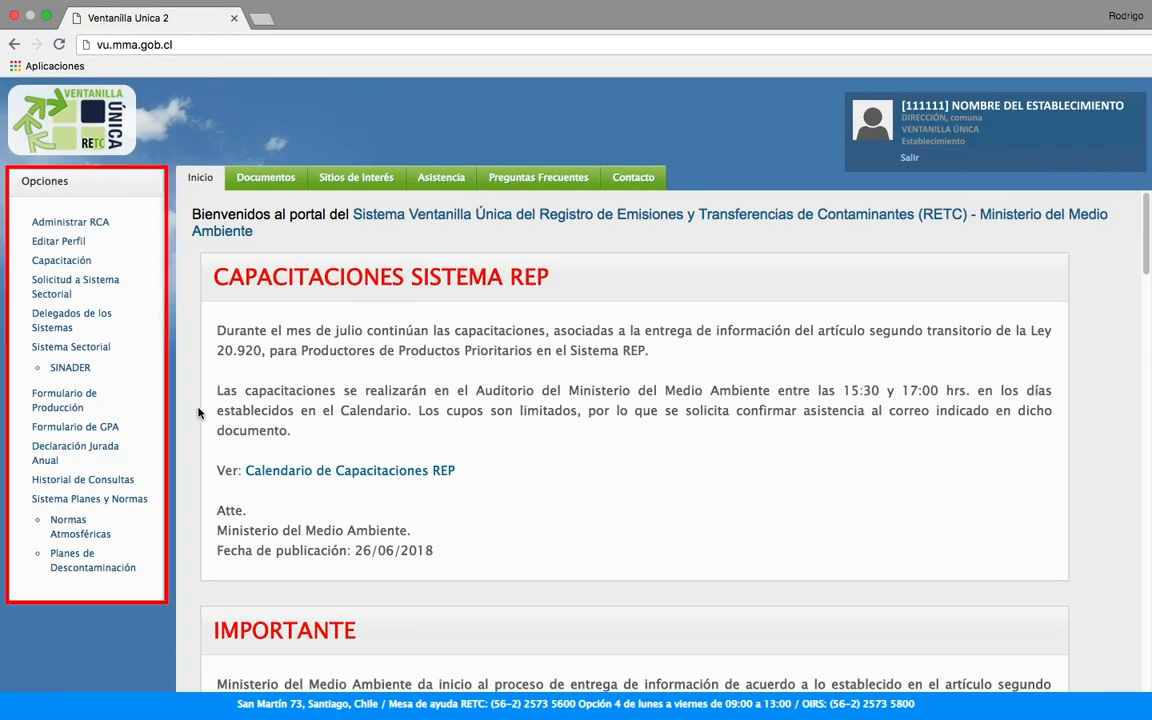
click(69, 371)
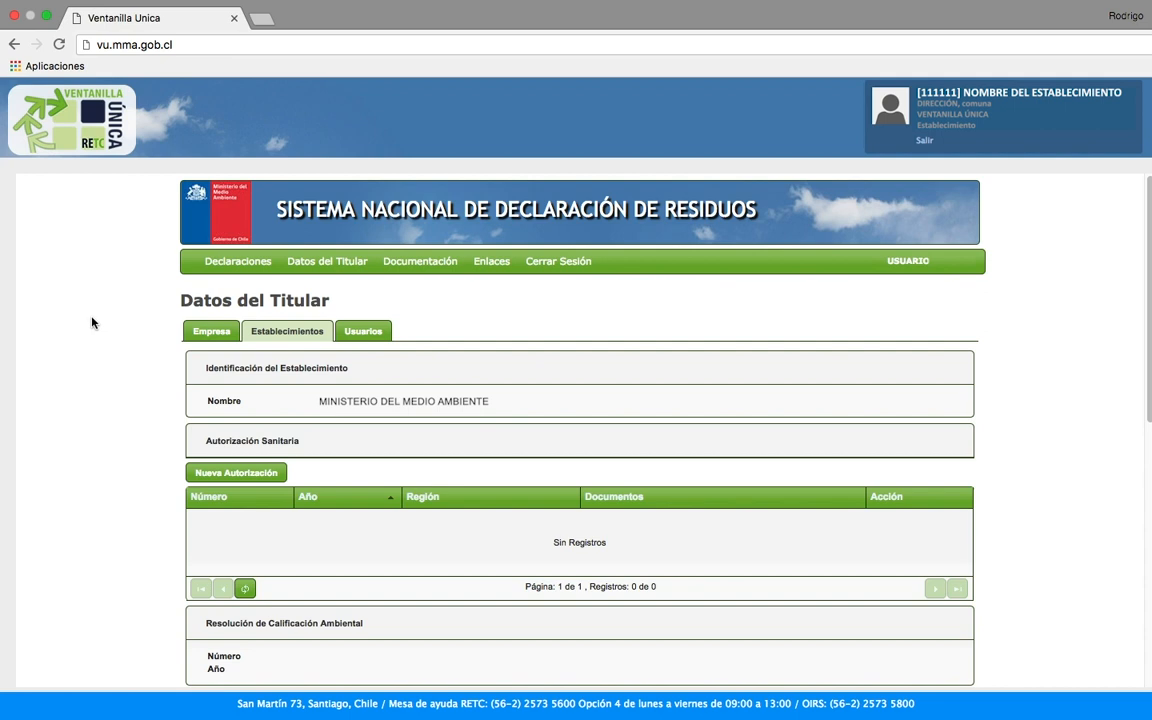
mouse_move(237, 262)
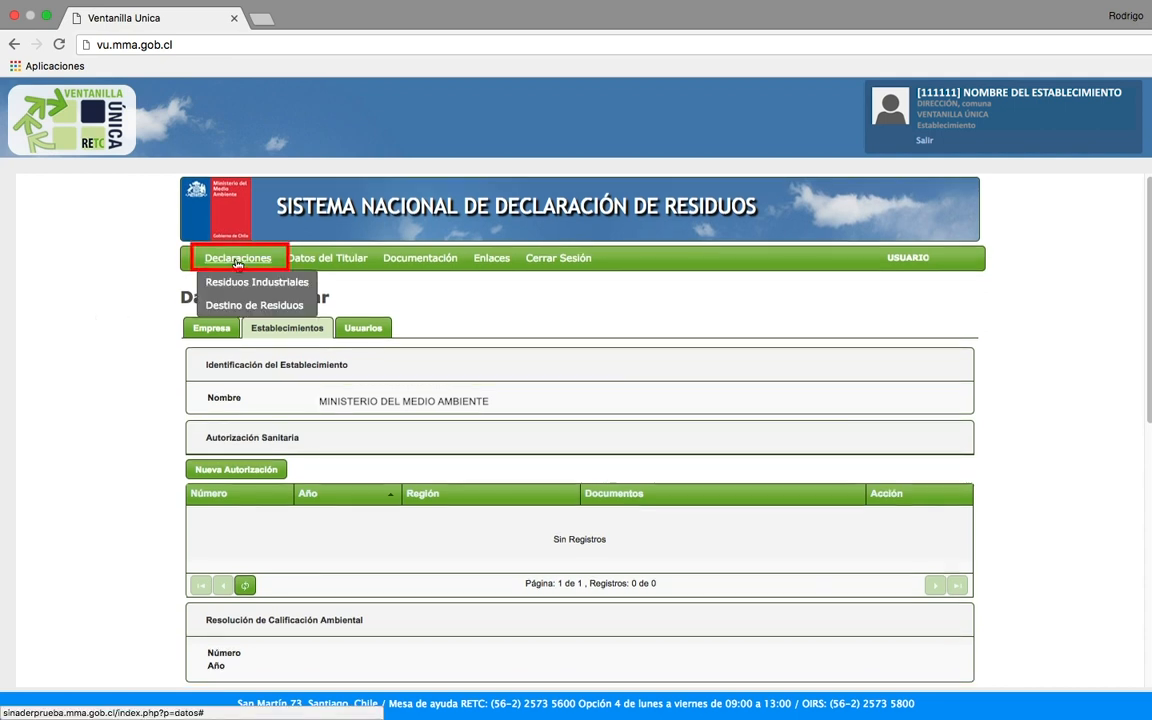
click(231, 291)
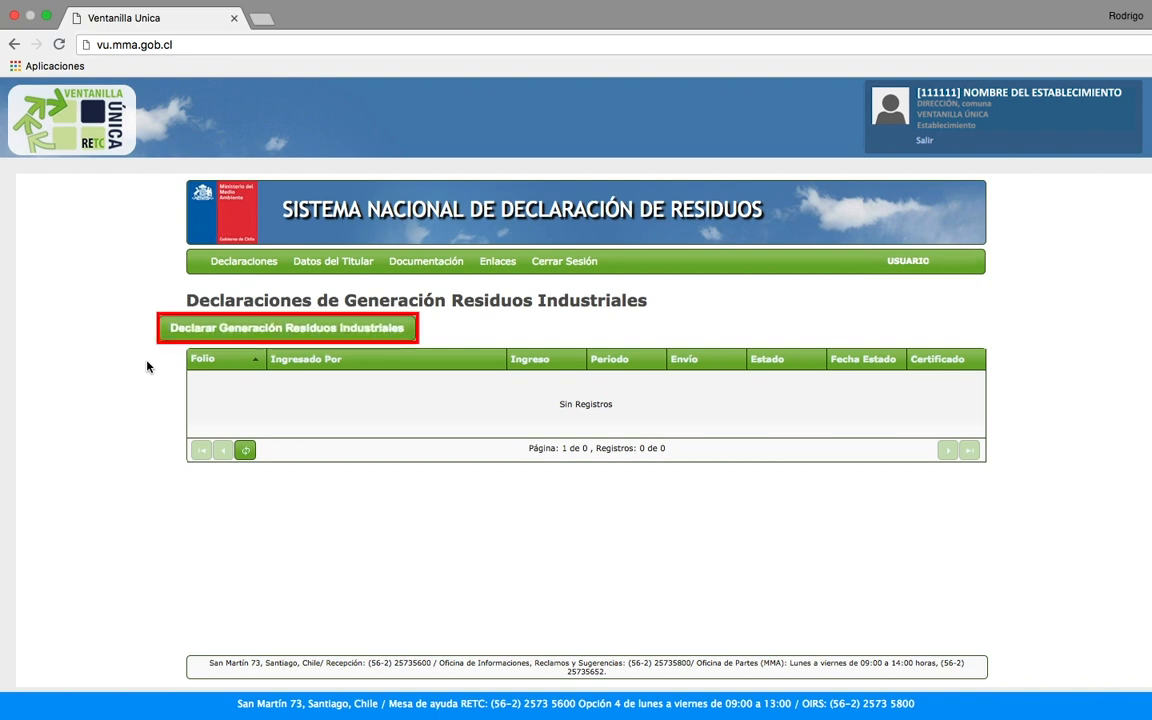
Step: Start a new industrial waste declaration for period 2017 Enero and dismiss the Atención notice
click(229, 337)
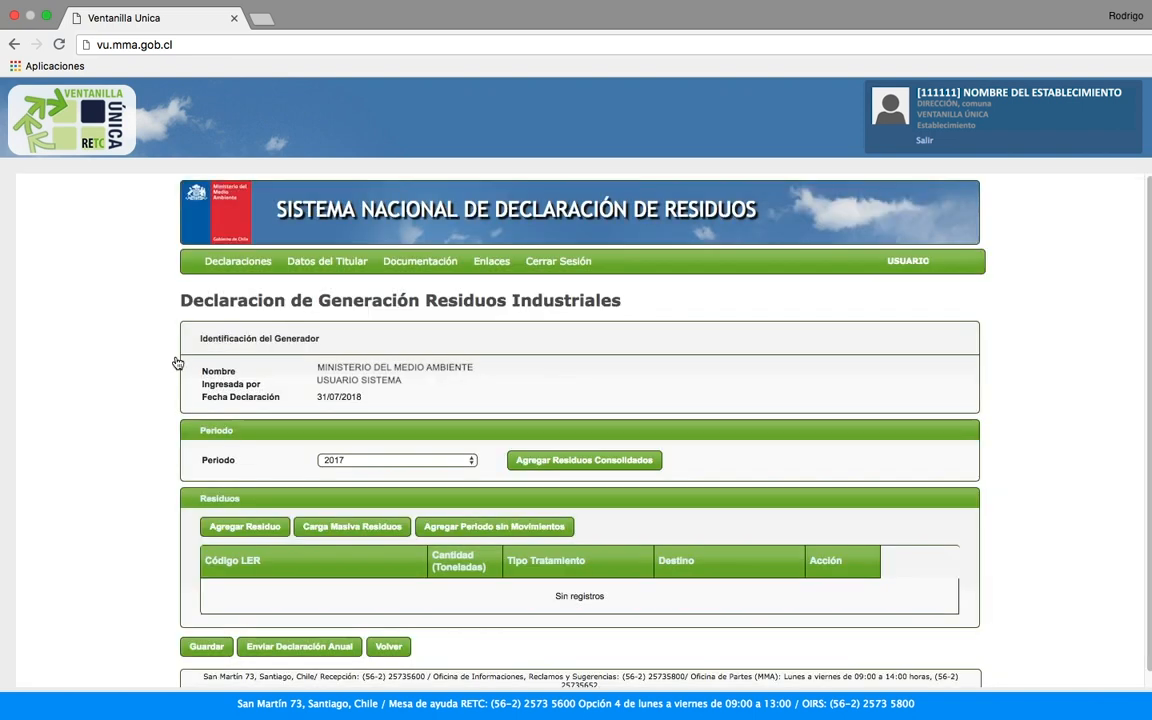
click(395, 460)
click(379, 623)
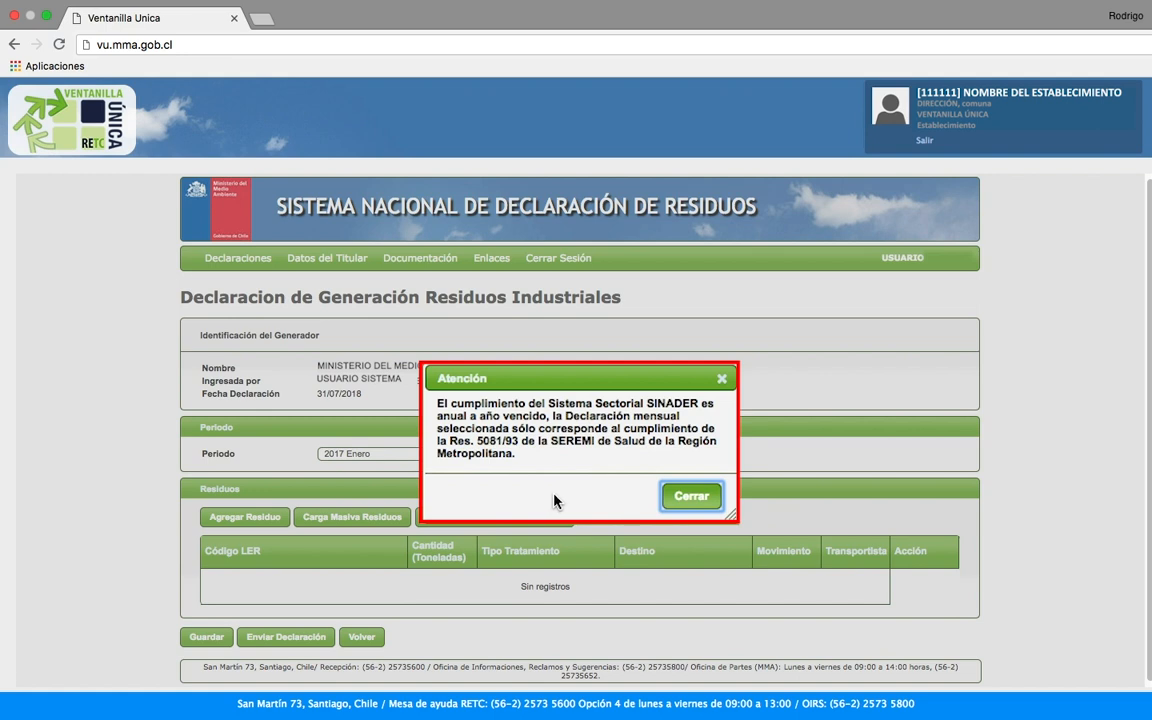
key(Return)
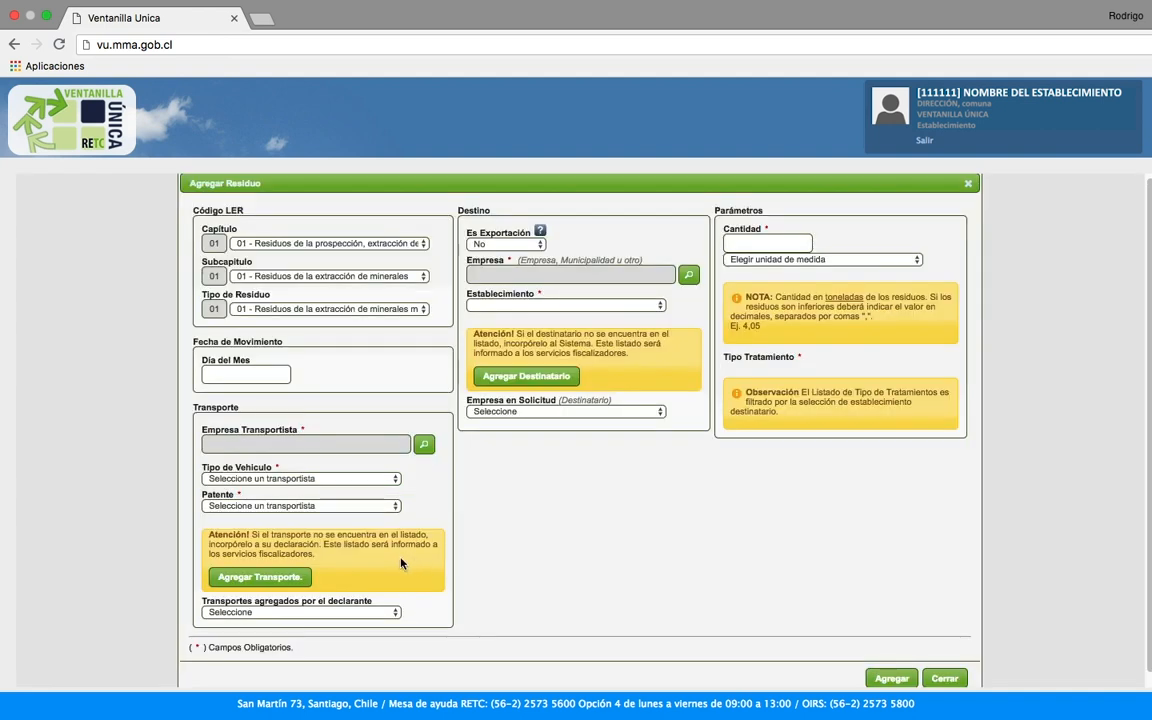
Step: Classify the waste as LER 20 01 01 Papel y cartón with movement date 02/01/2017
click(275, 245)
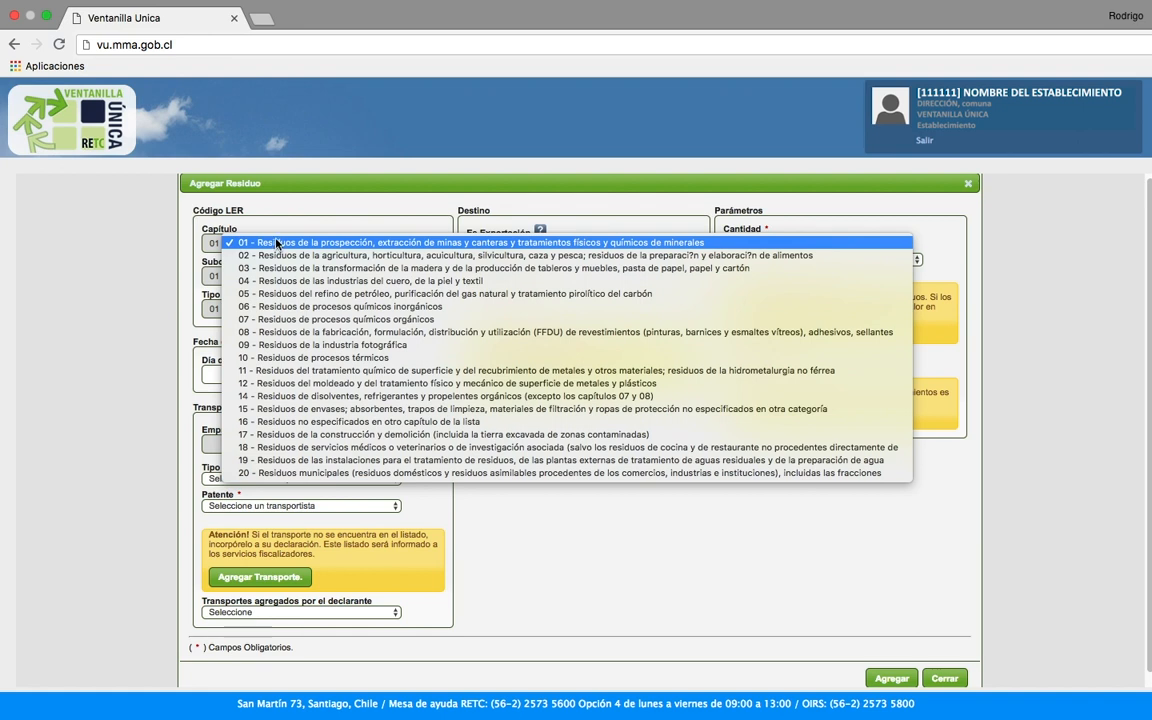
click(314, 278)
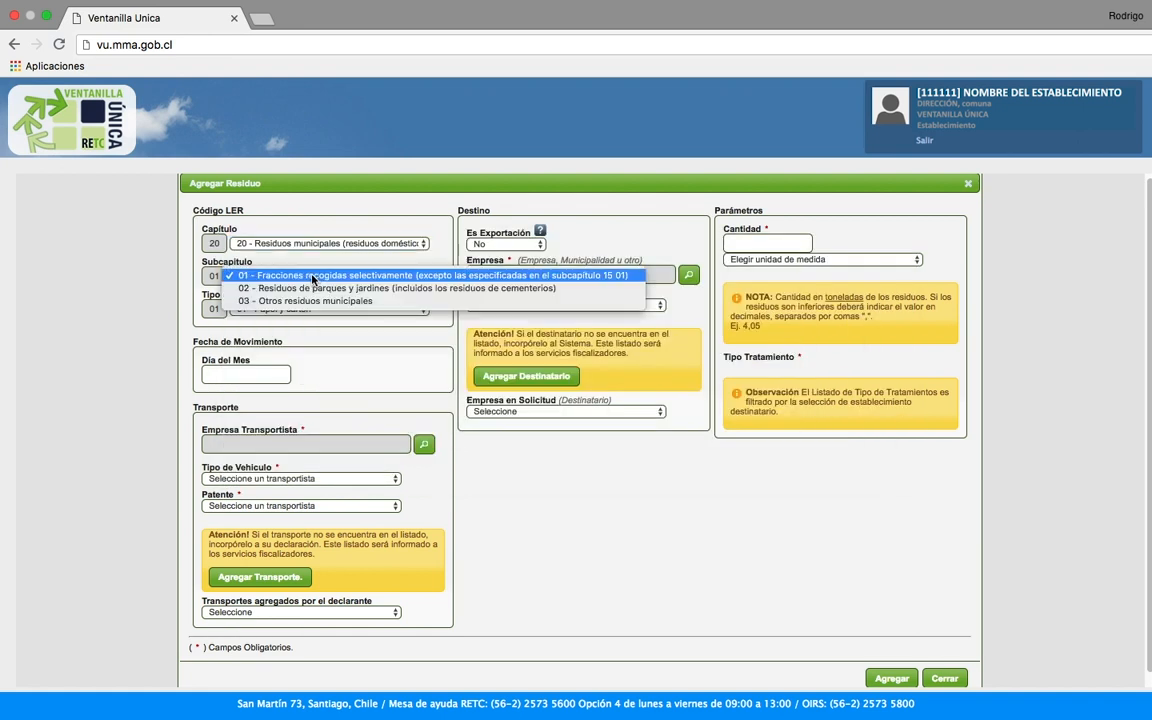
click(311, 275)
click(317, 309)
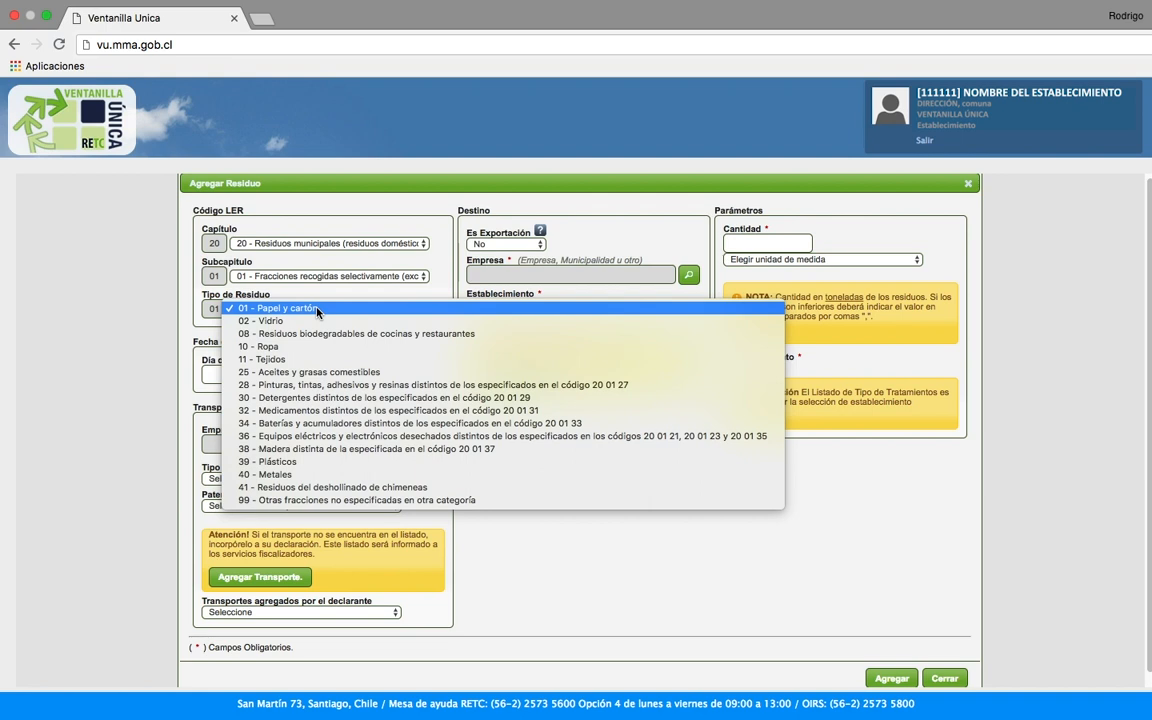
click(317, 309)
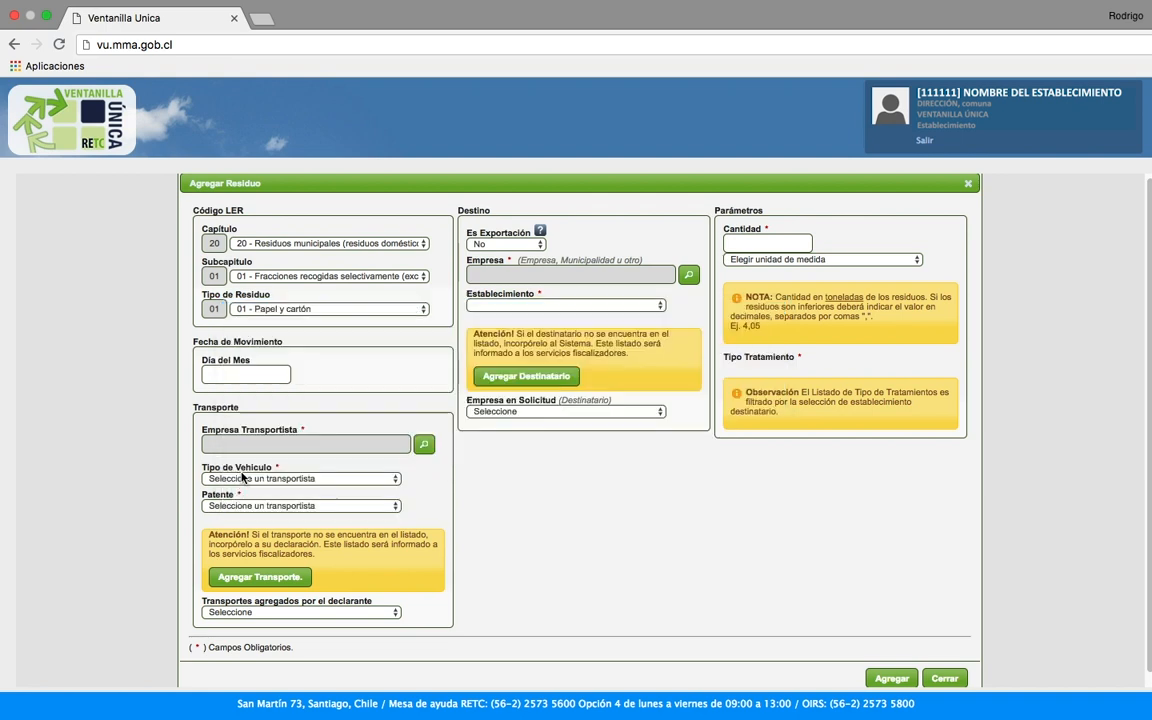
click(226, 373)
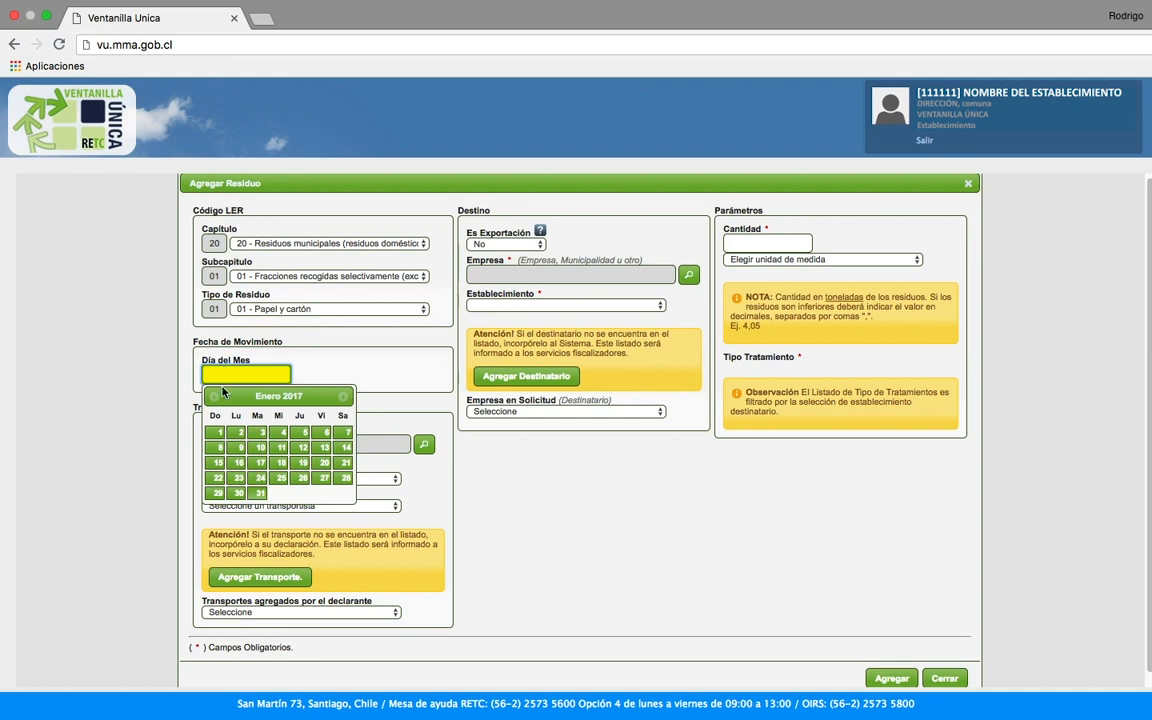
click(238, 434)
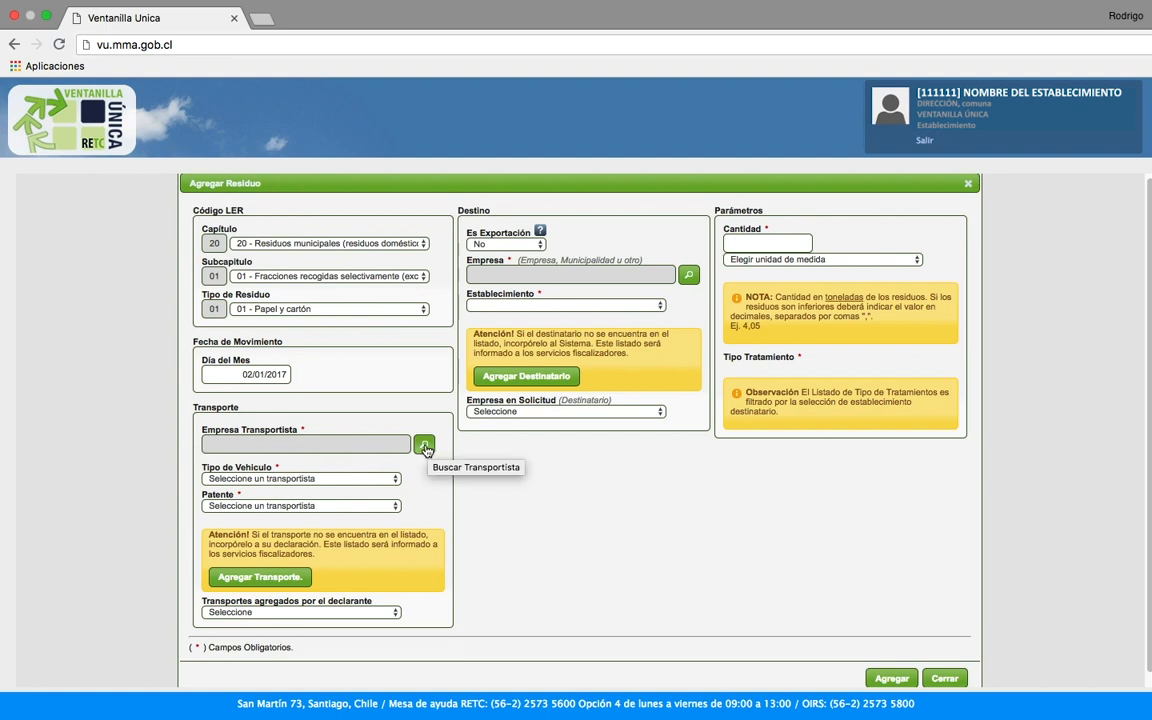
Step: Choose Empresa Transporte F with vehicle type Transporte and plate PO3456, then request an unlisted transport
click(424, 447)
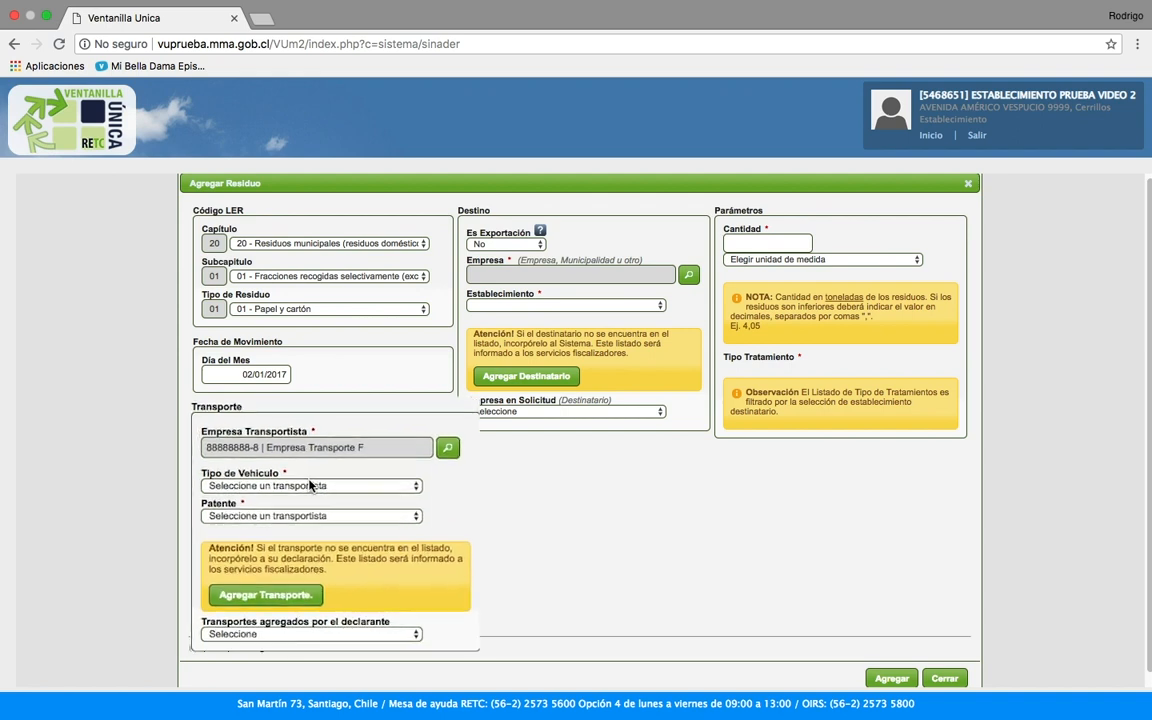
click(296, 479)
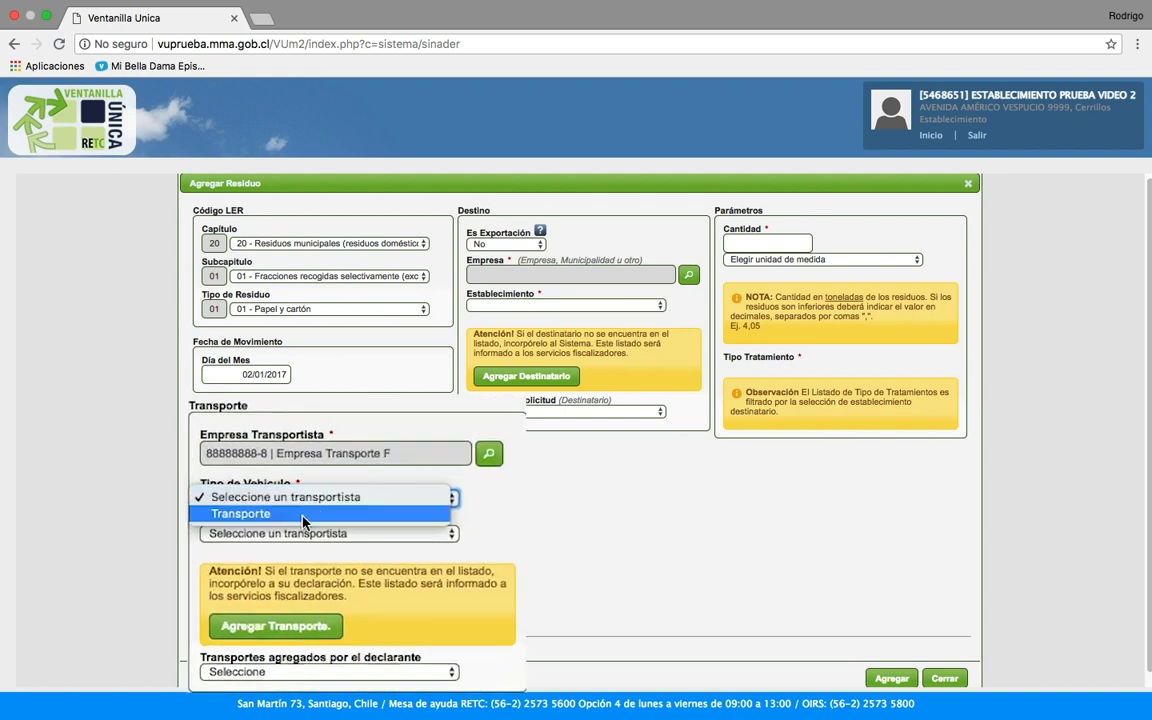
click(298, 514)
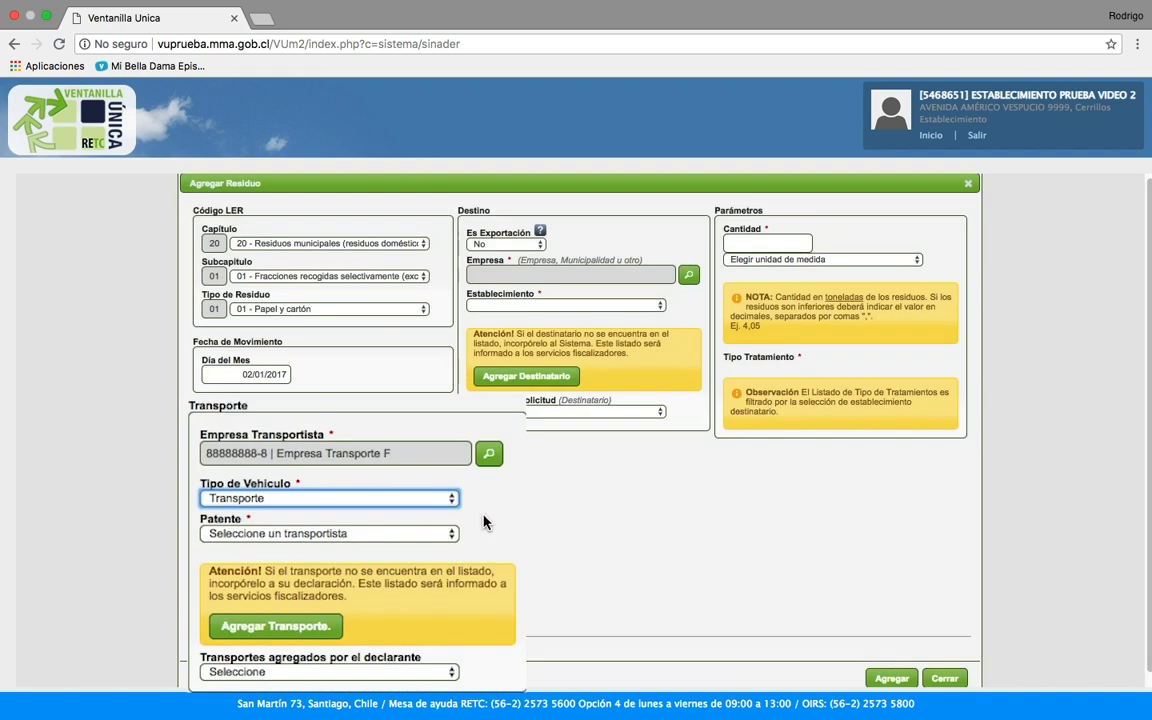
click(297, 535)
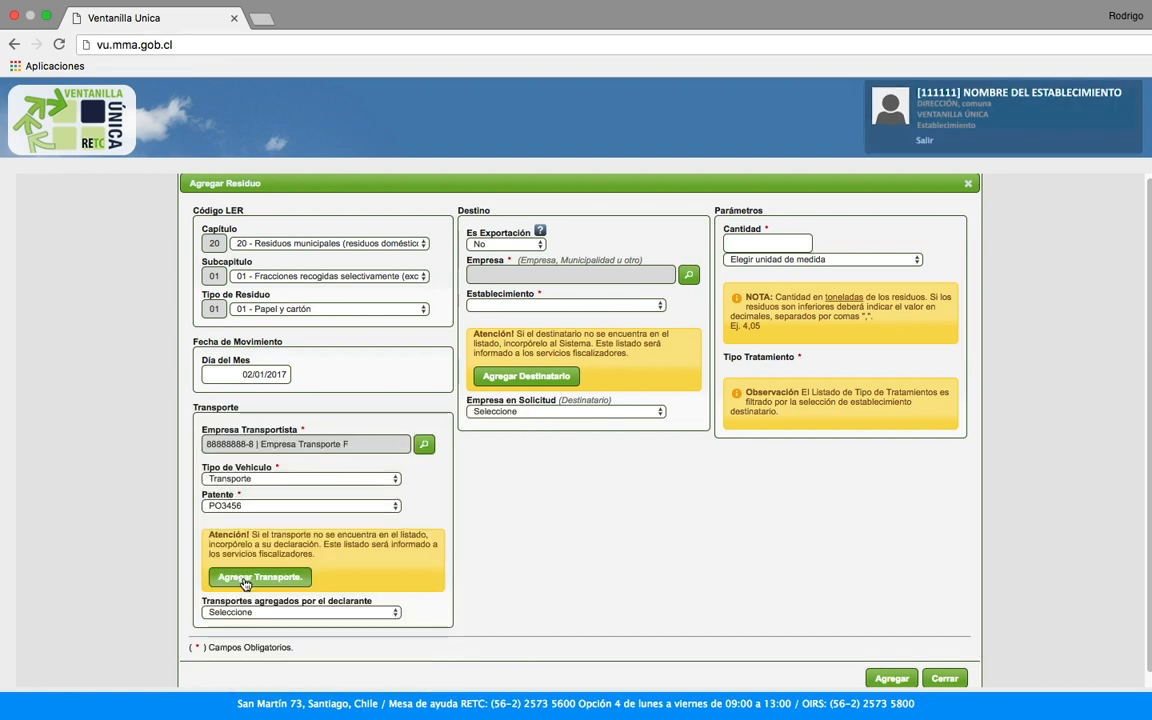
click(250, 580)
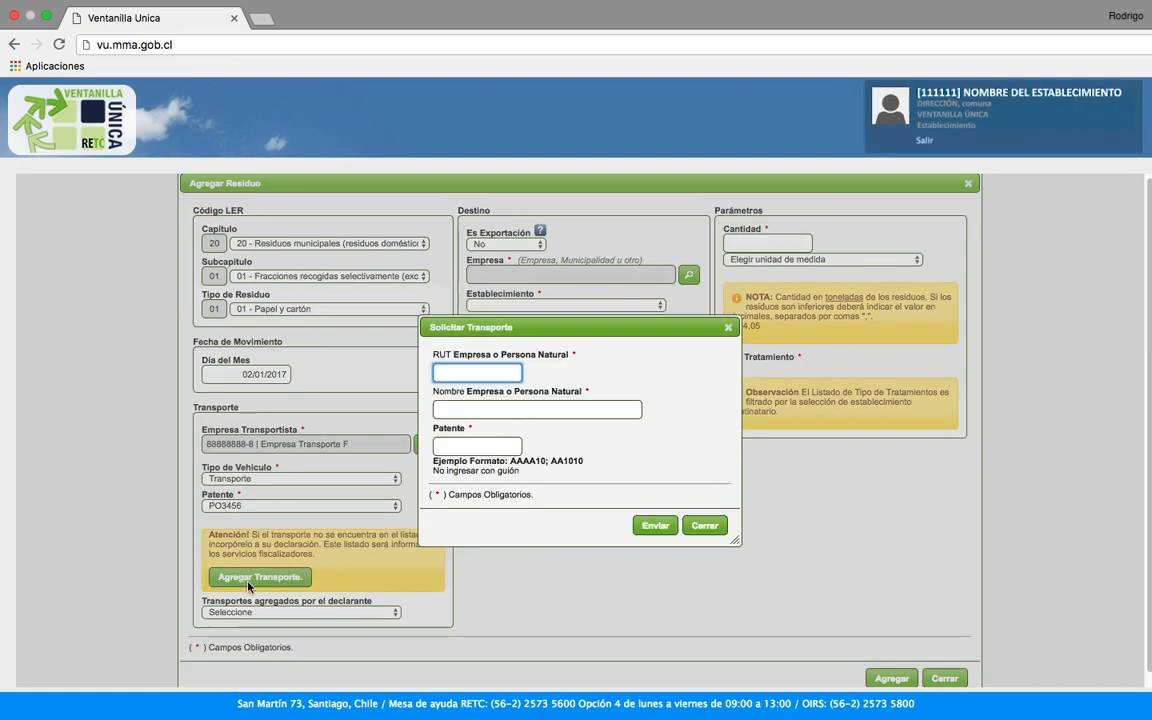
Step: Fill in the new transport's RUT, company name and plate AAAA12 in Solicitar Transporte
click(478, 374)
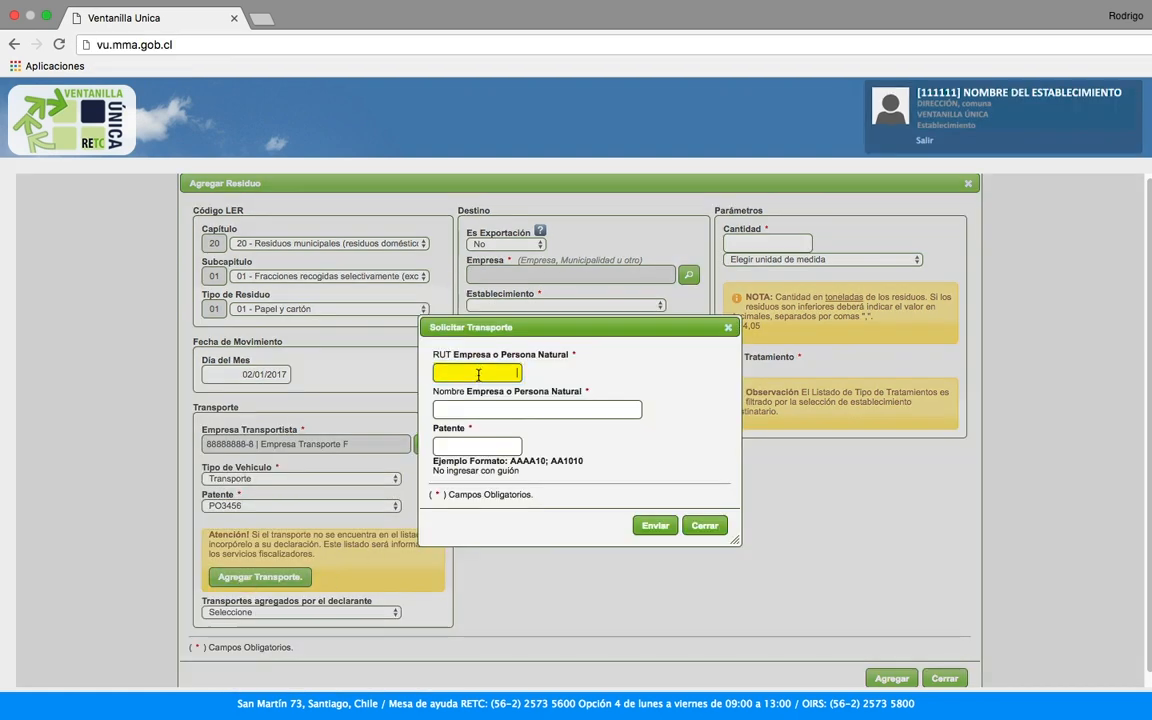
key(Tab)
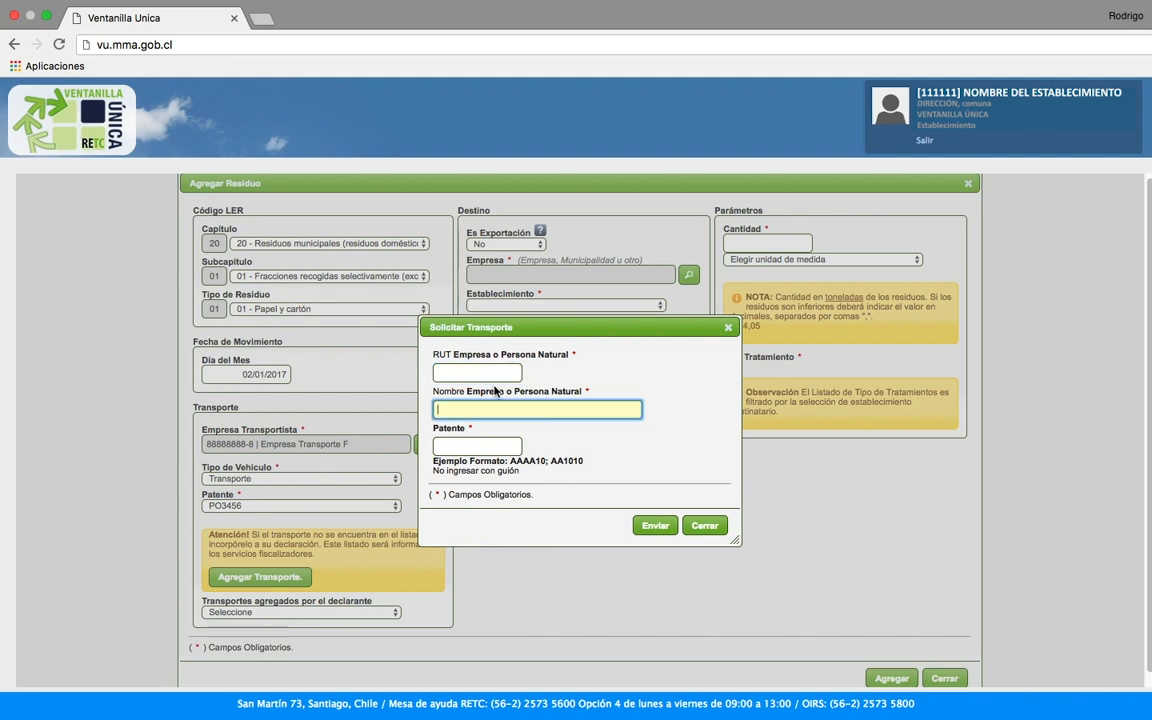
key(Tab)
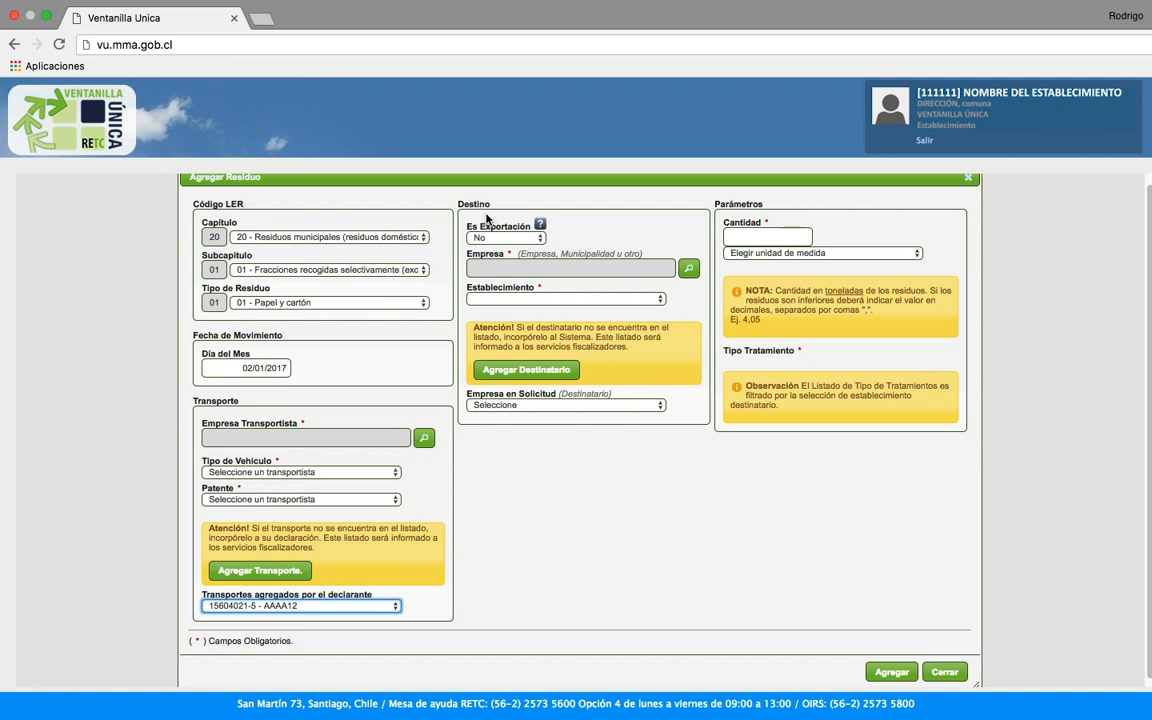
Step: Mark the waste as exported and fill the foreign destination establishment and contact e-mail fields
click(537, 238)
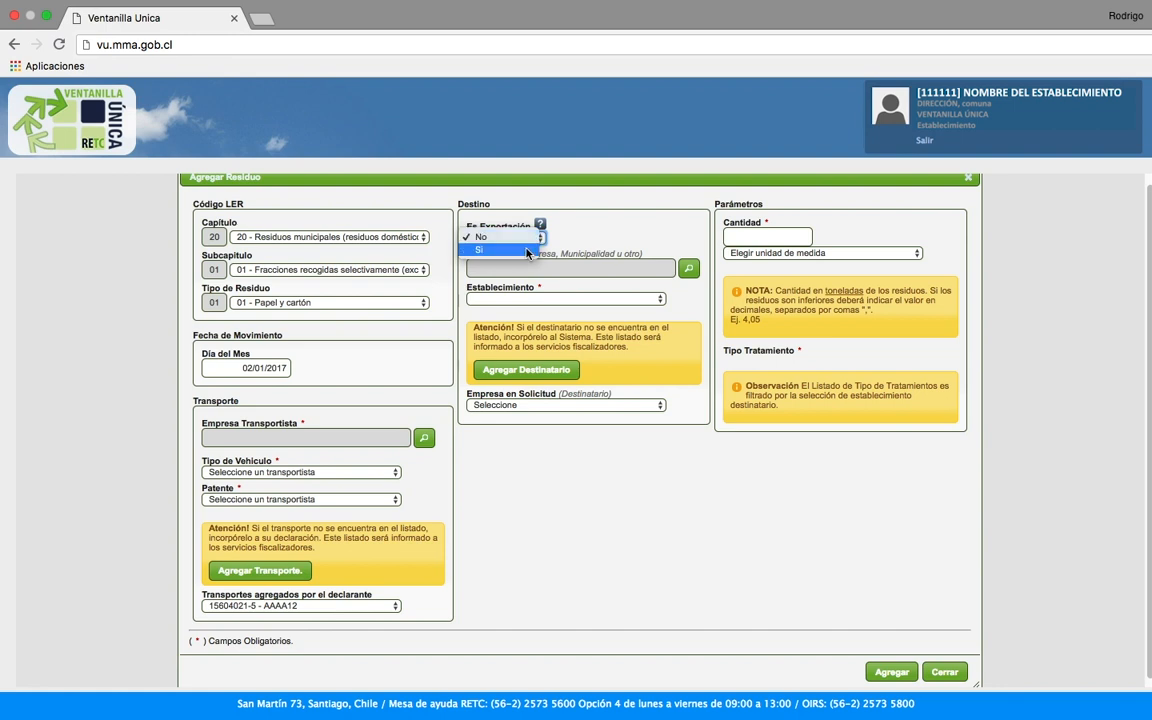
click(527, 250)
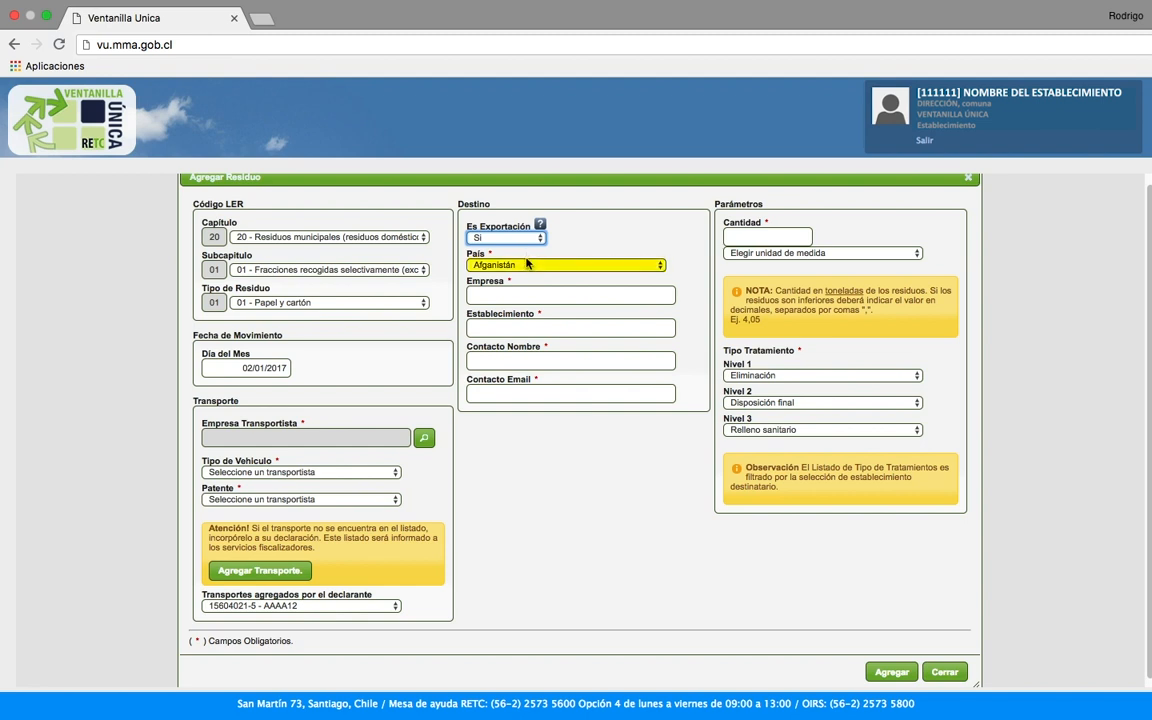
click(496, 325)
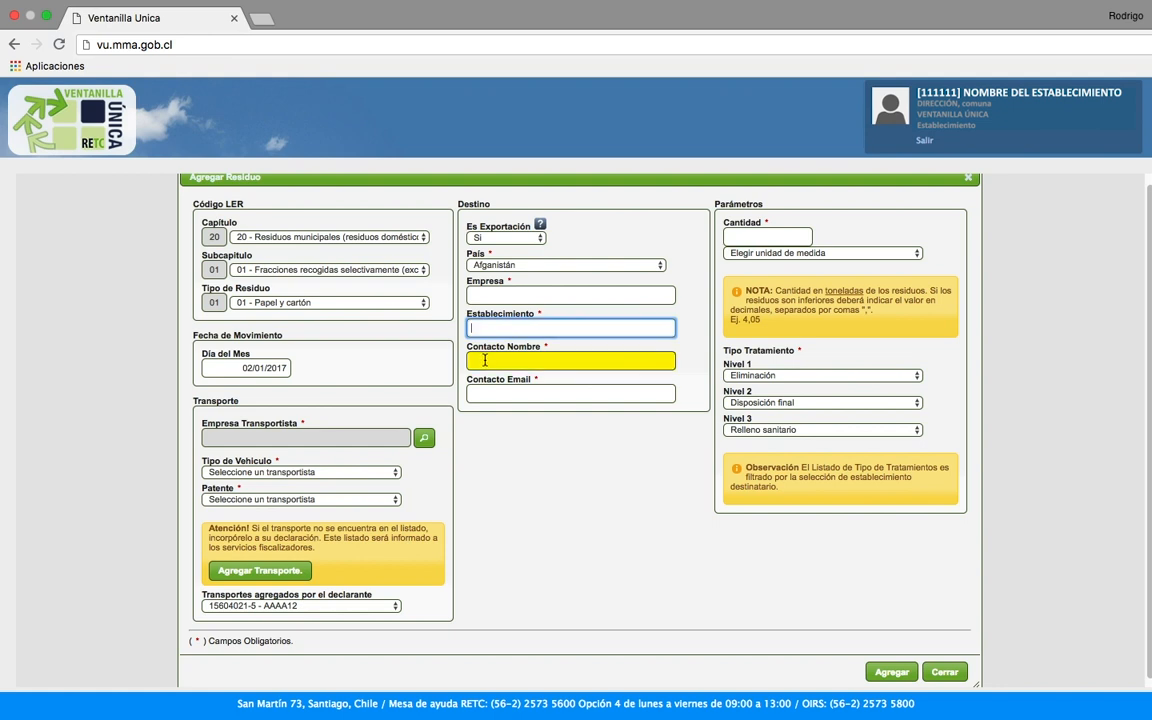
click(490, 391)
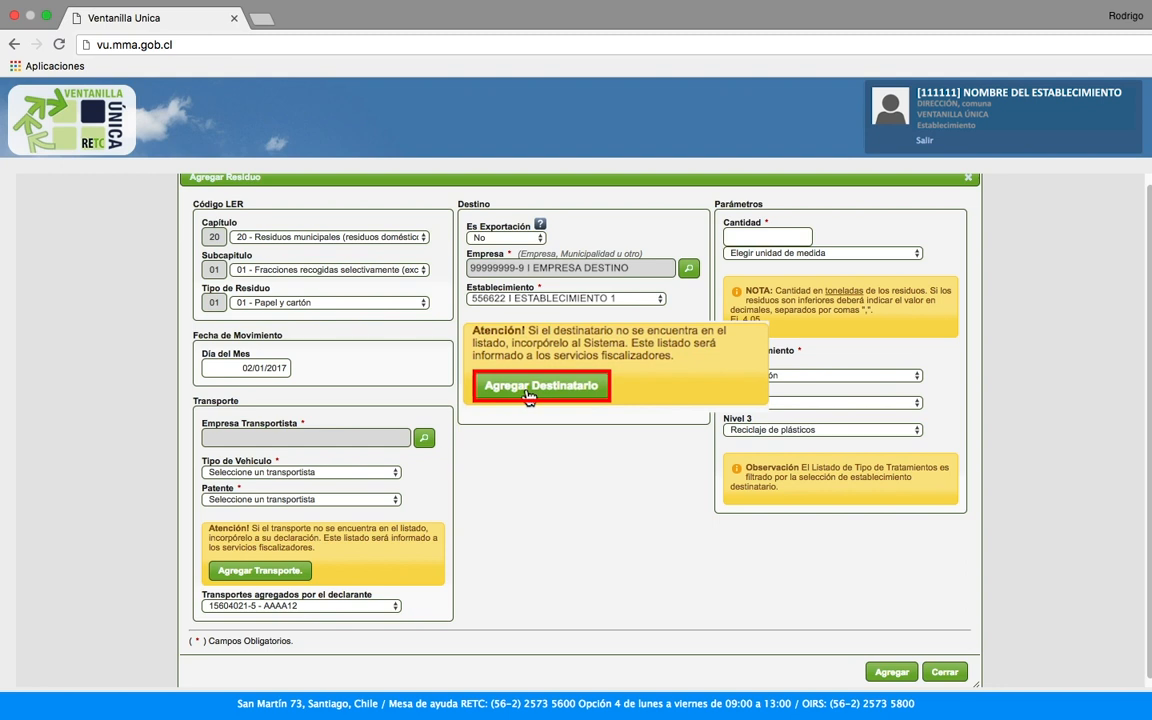
Step: Fill the new destination request with company name, legal representative and a complementary message
click(529, 397)
click(383, 260)
click(386, 297)
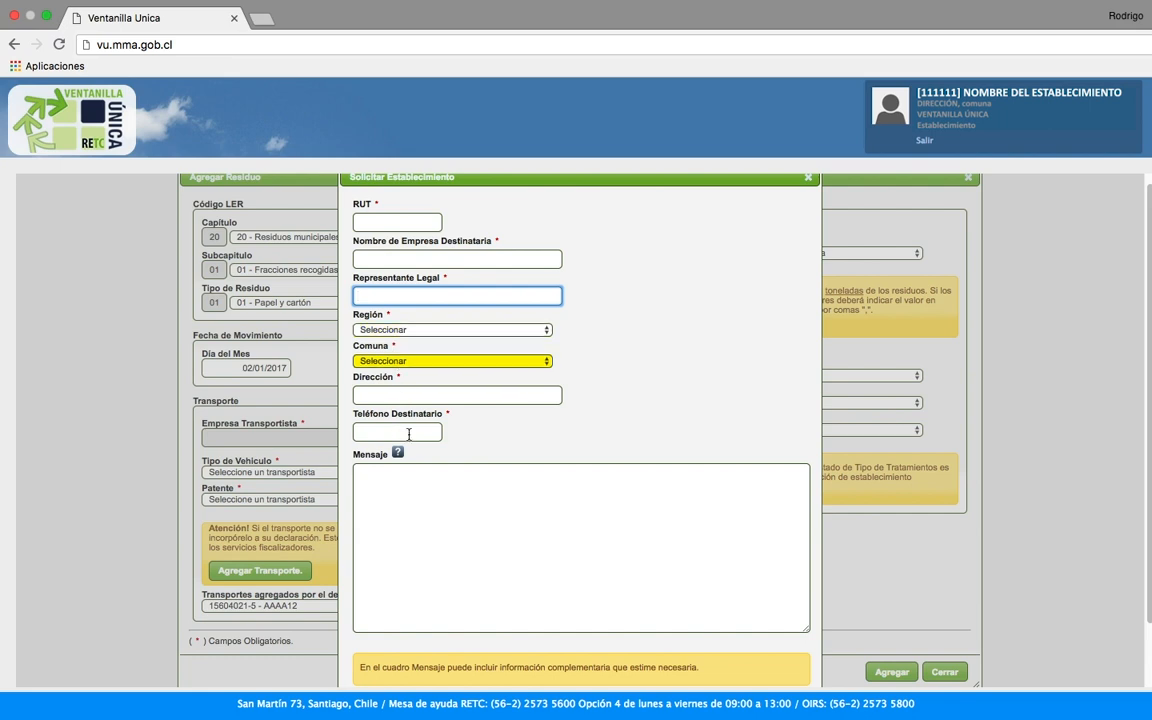
click(411, 476)
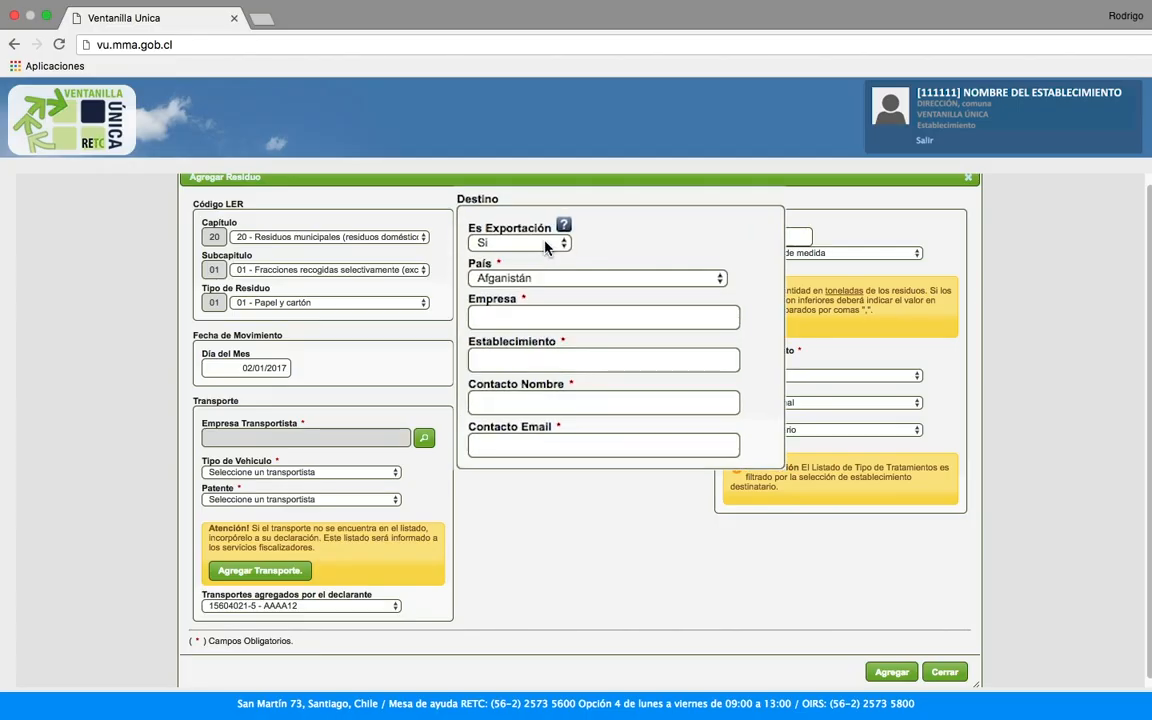
Step: Set Es Exportación to No and search for the destination company
click(548, 244)
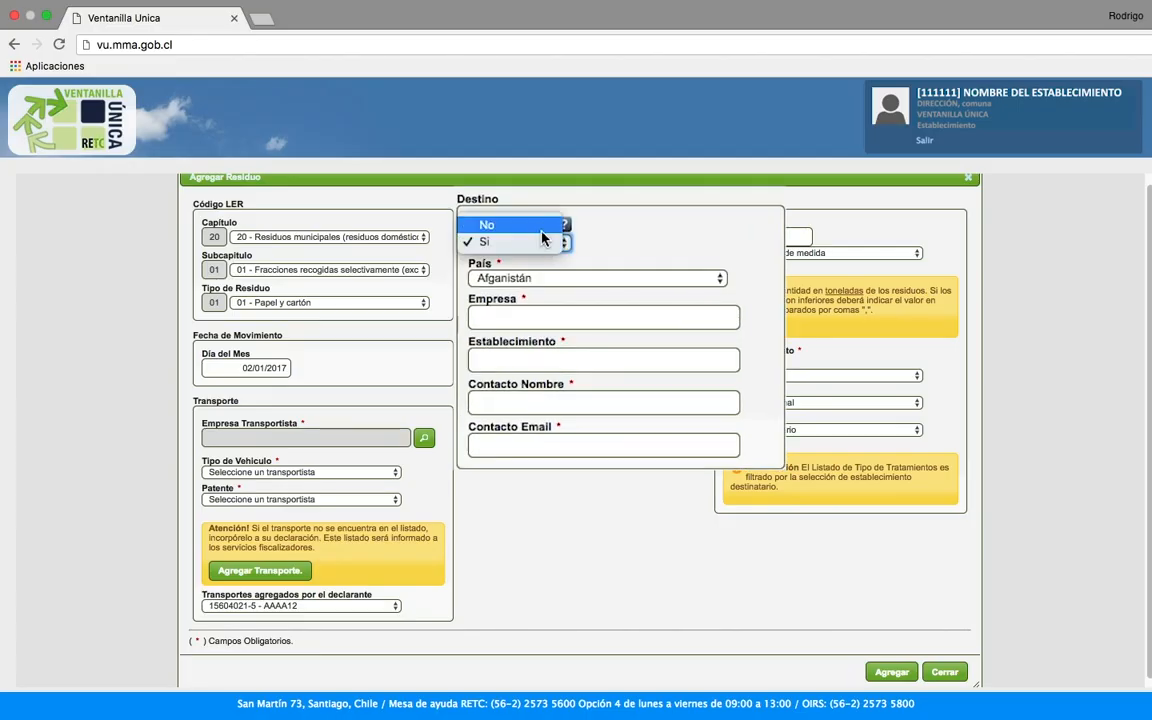
key(Escape)
key(Up)
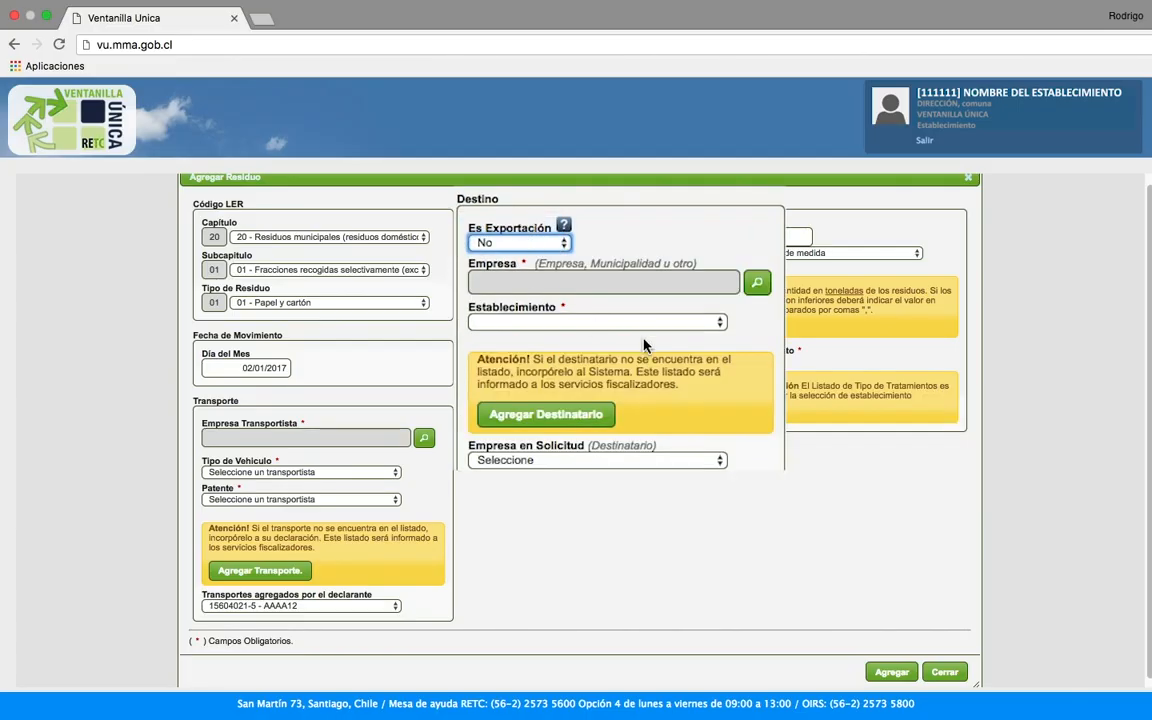
click(757, 283)
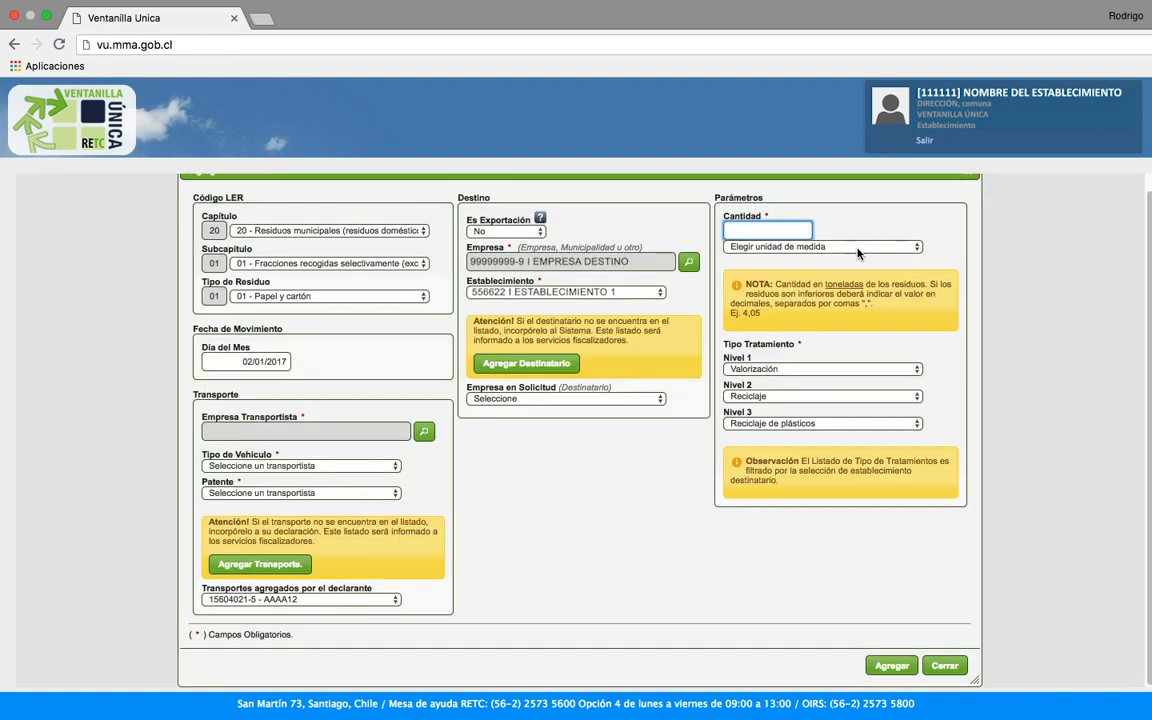
Step: Enter a quantity of 1000 and choose its unit of measure
click(857, 249)
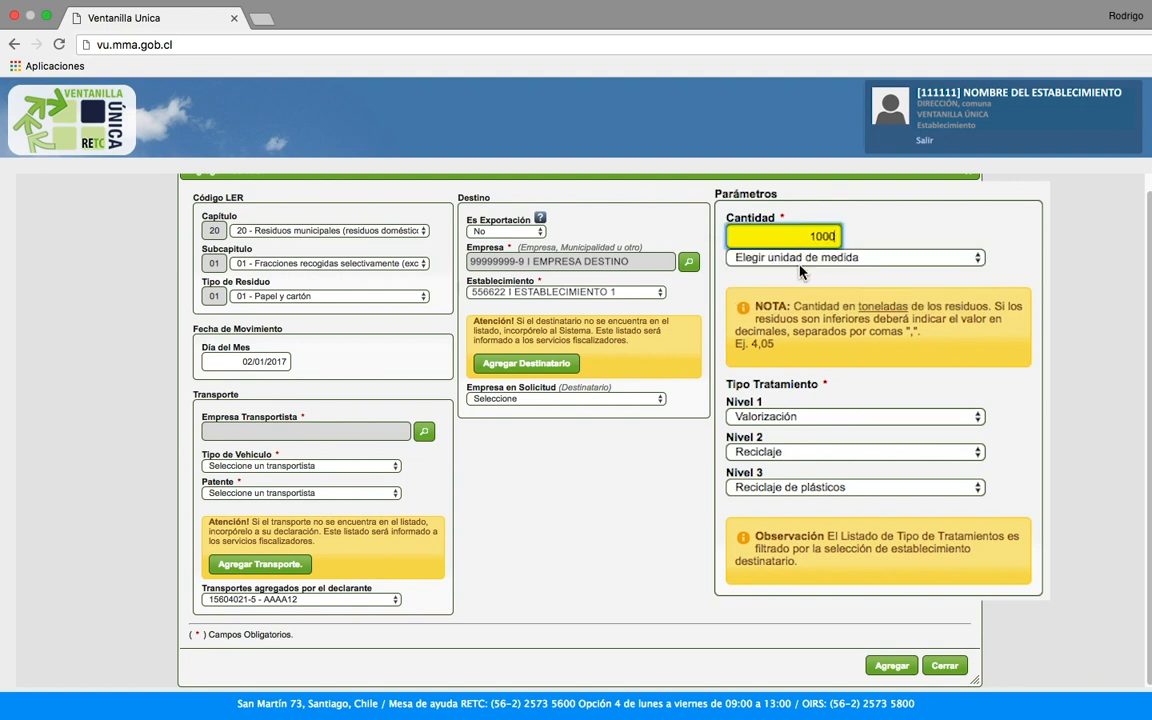
click(797, 260)
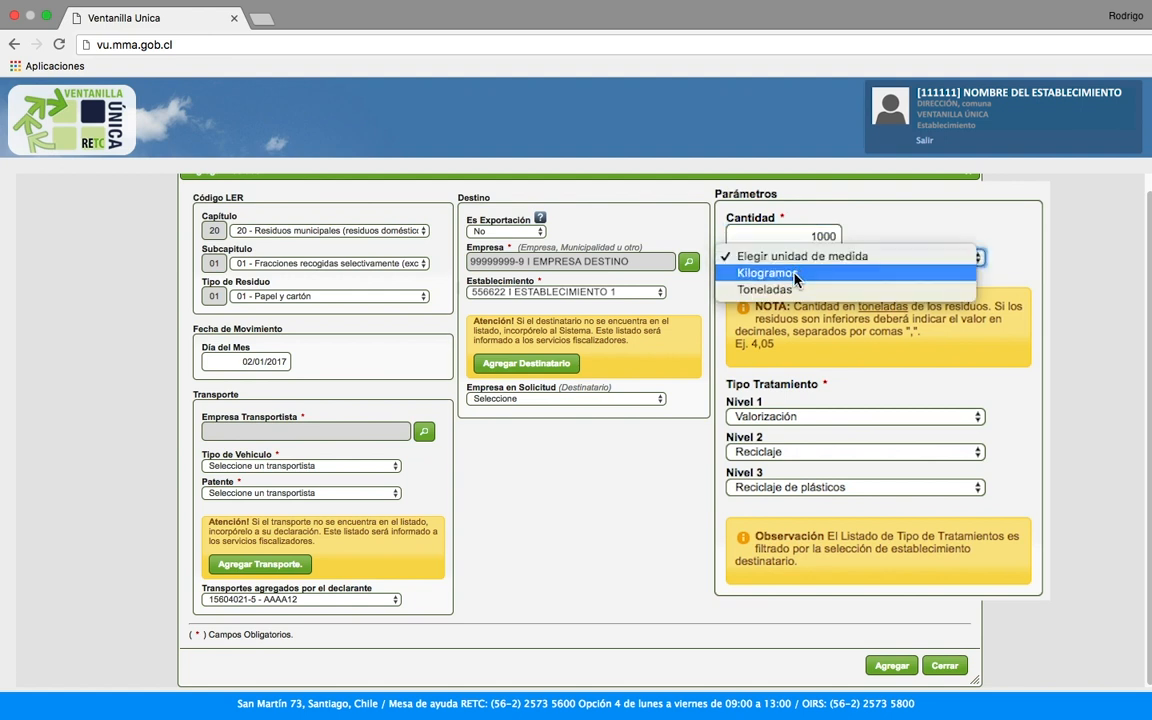
click(770, 289)
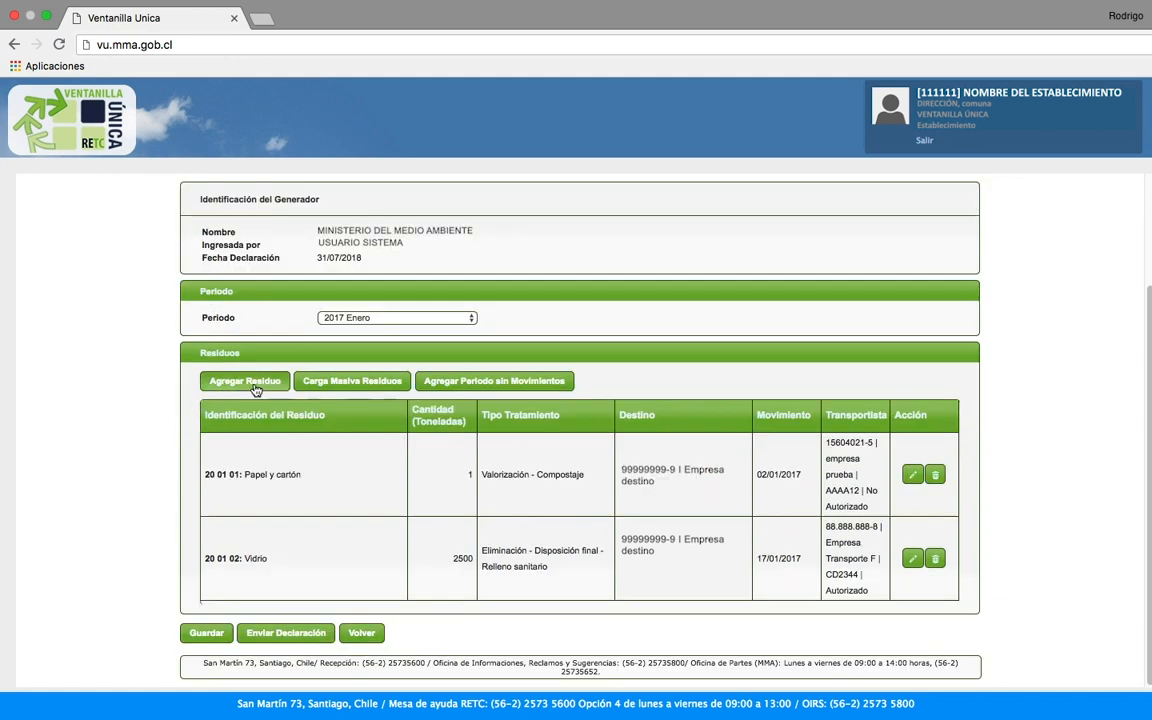
Step: Download the formato_carga_m.xlsx bulk-upload template from Carga Masiva Residuos
click(334, 383)
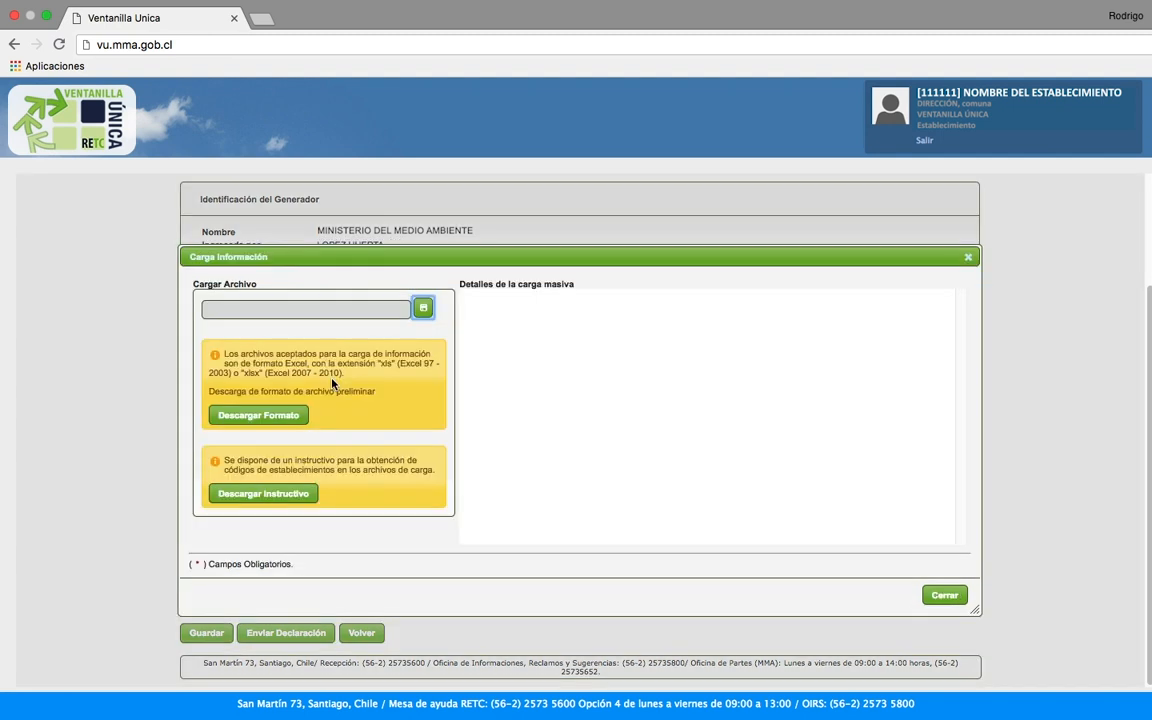
click(255, 417)
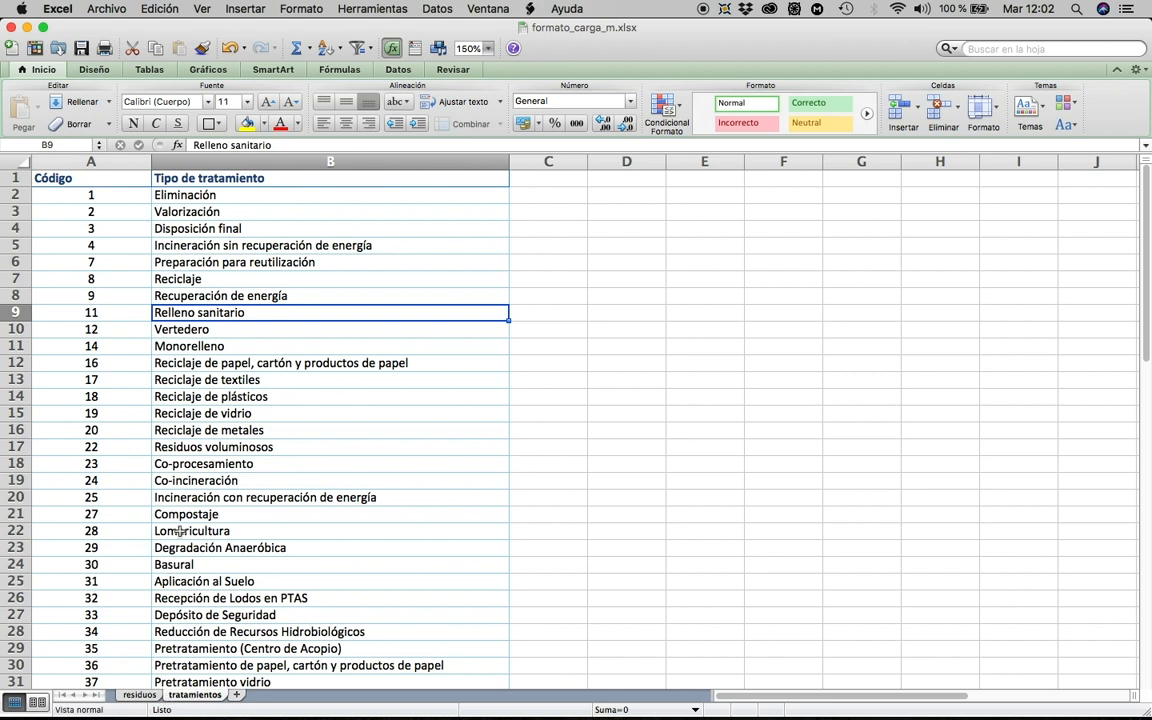
Step: On the residuos sheet, enter ID 1, LER 20 01 01, the generator RUT and establishment 45678
click(140, 694)
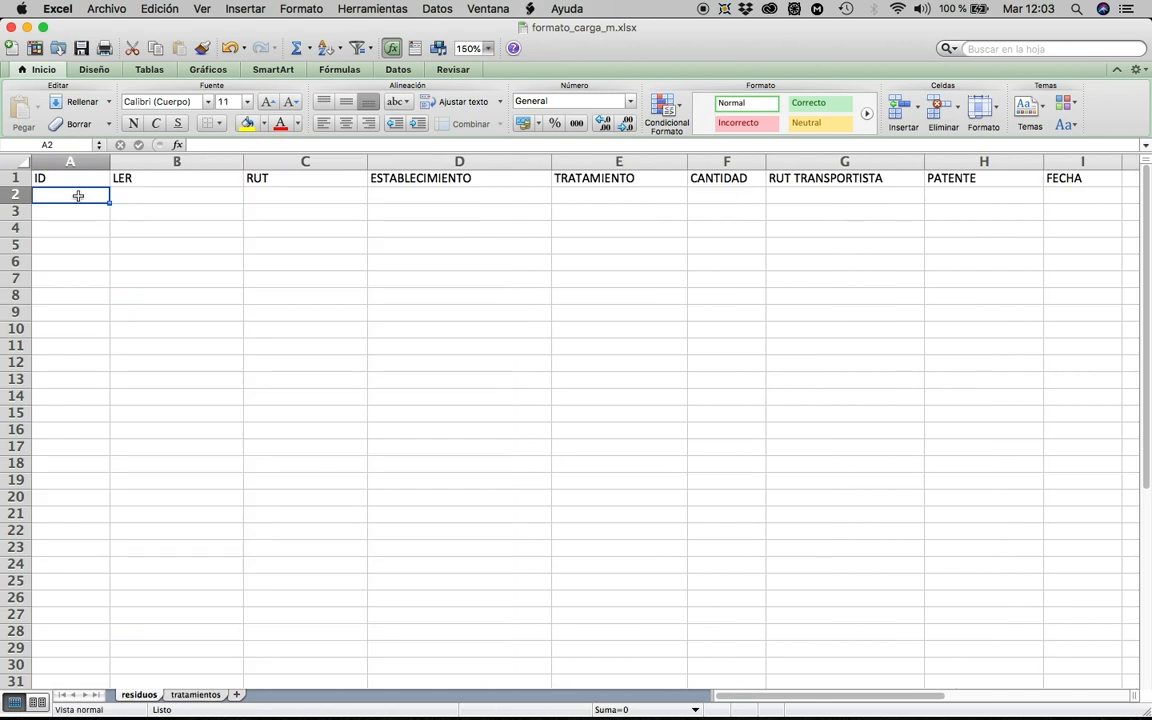
text(1)
click(134, 195)
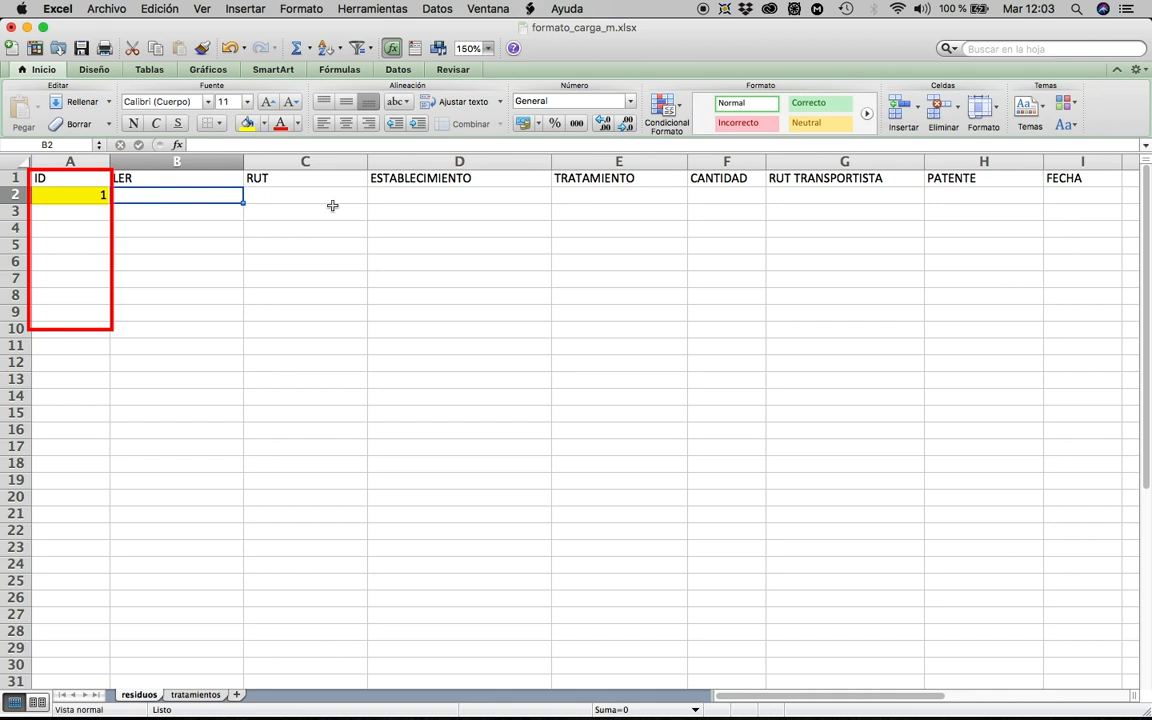
text(2)
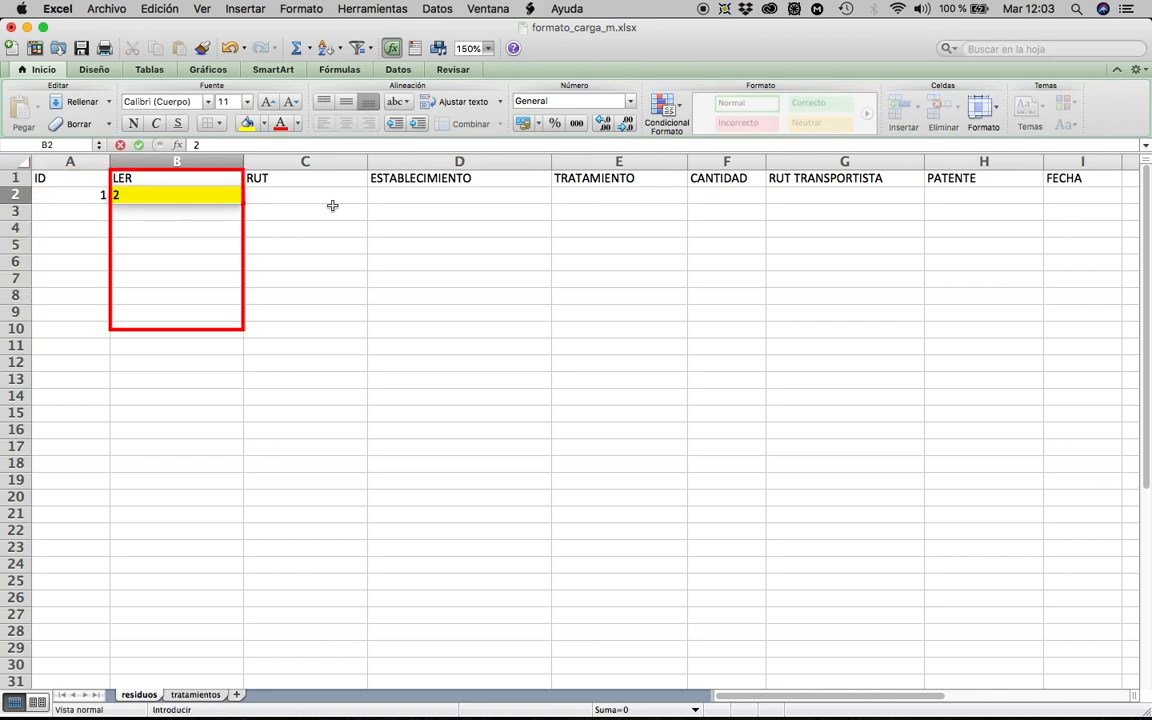
text(0 01 01)
key(Tab)
text(11111111)
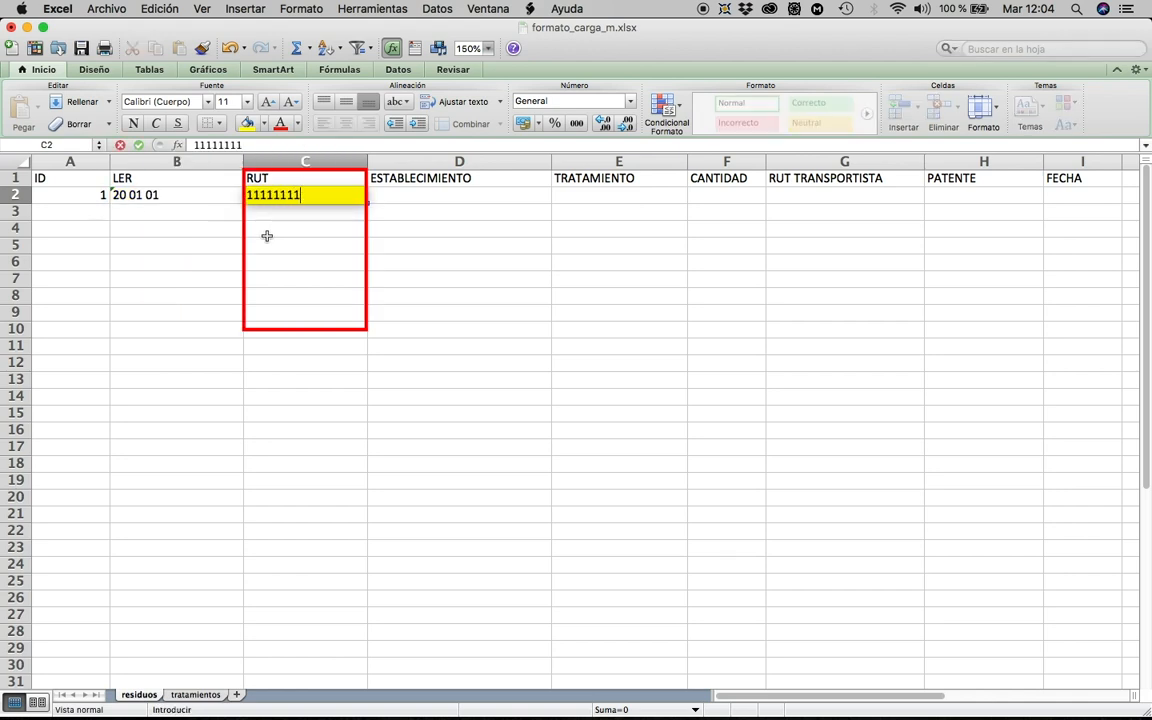
key(Tab)
text(45678)
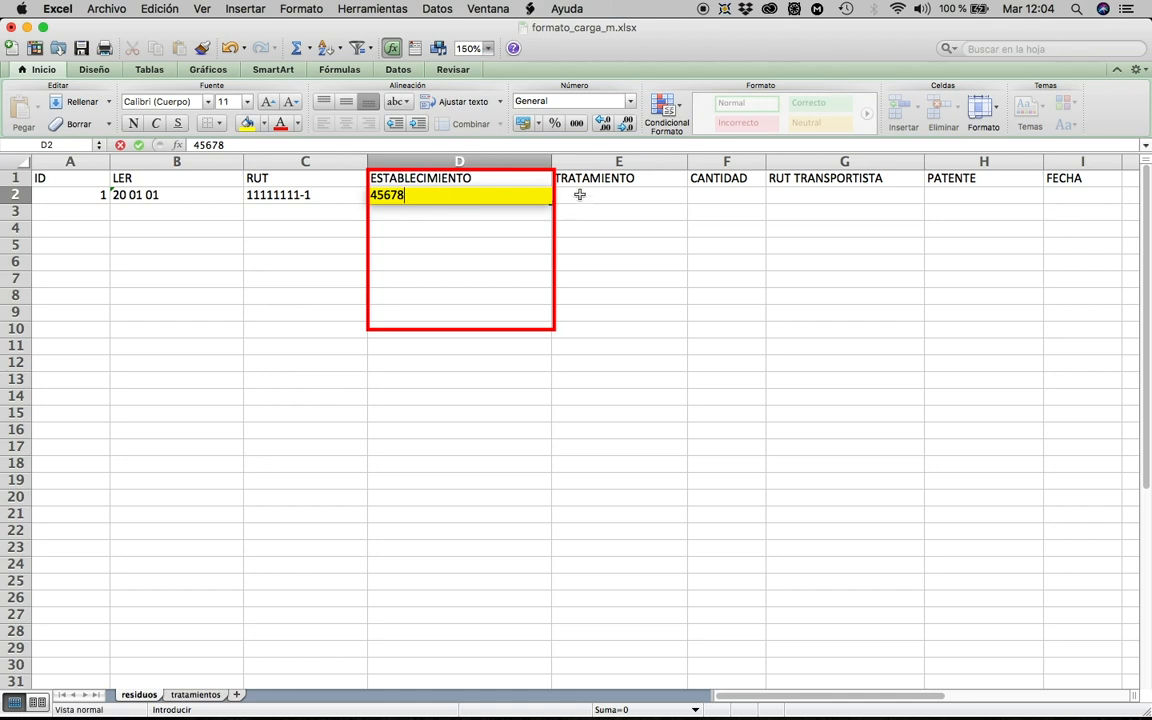
key(Tab)
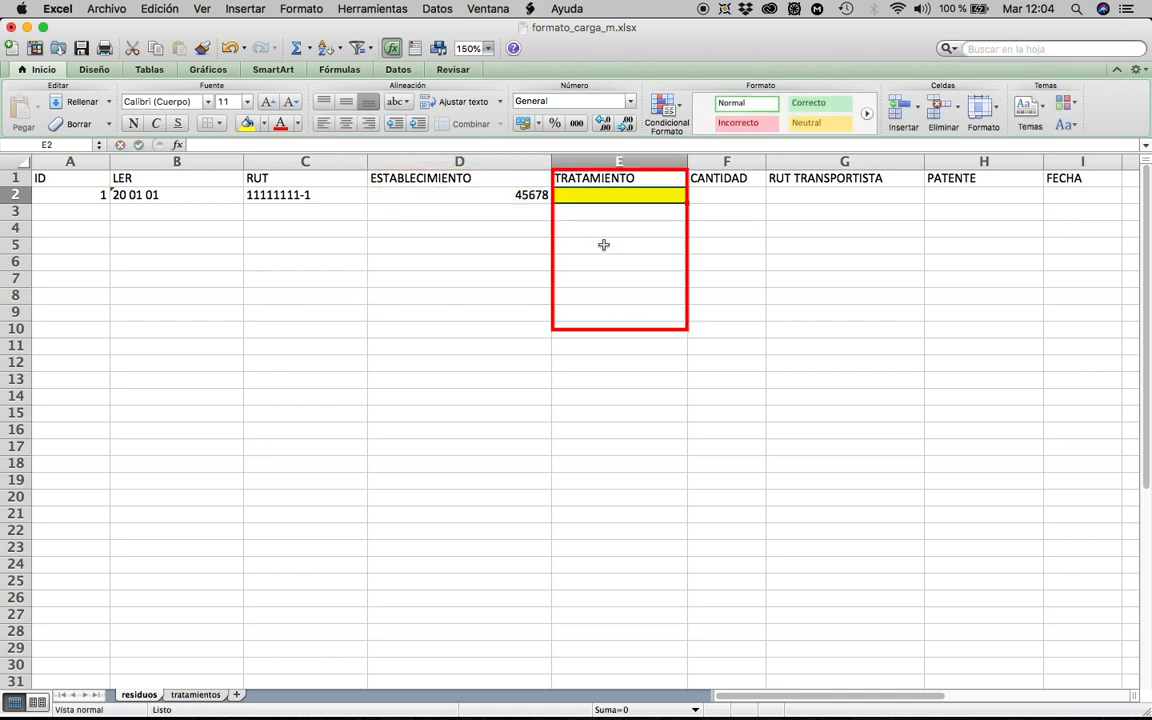
Step: Enter treatment code 11 from the tratamientos sheet, quantity 200 and date, then select the template for upload
text(11)
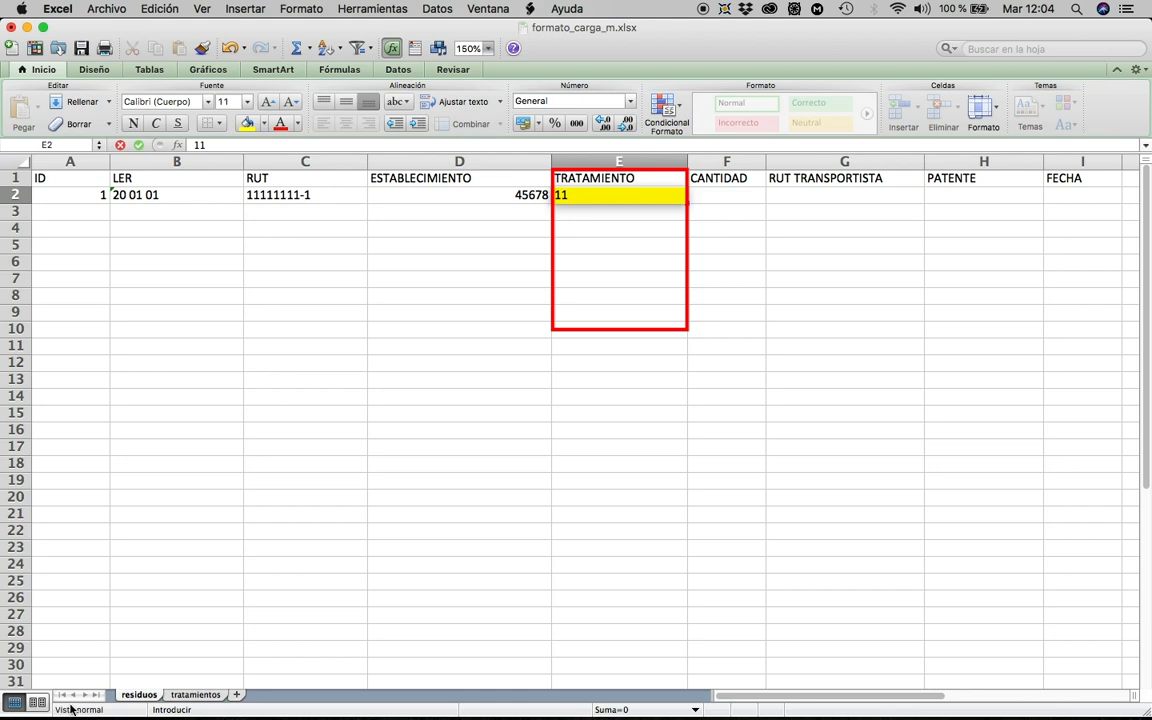
click(183, 697)
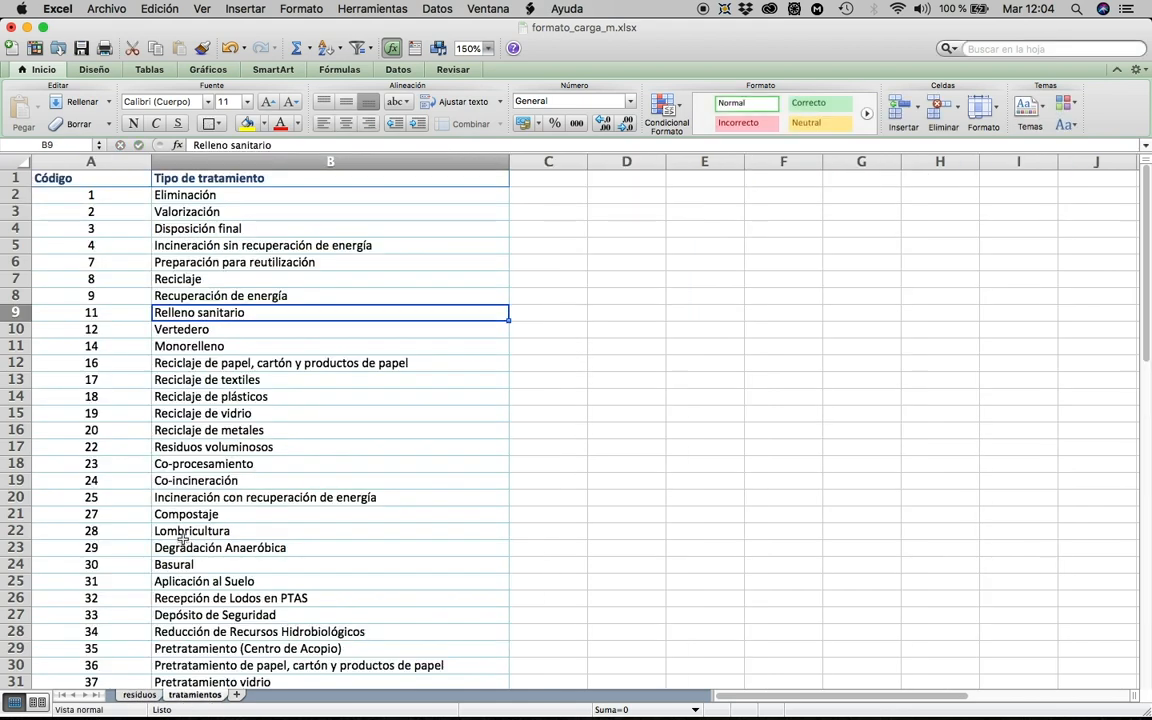
key(Tab)
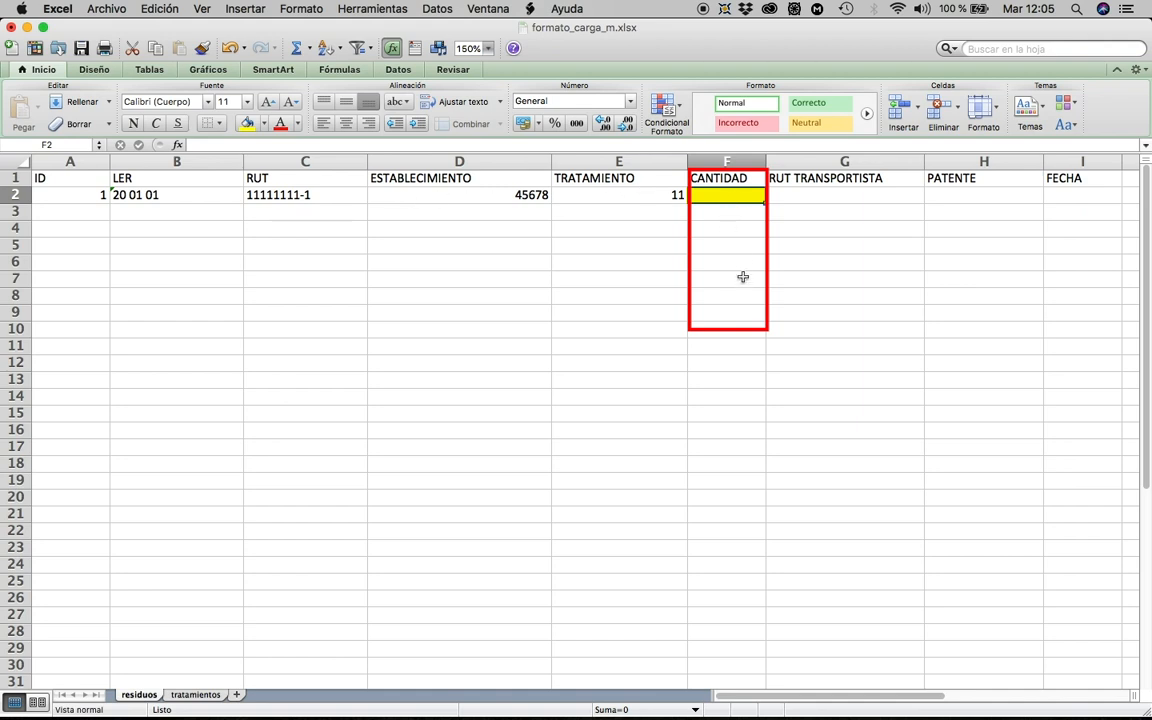
text(200)
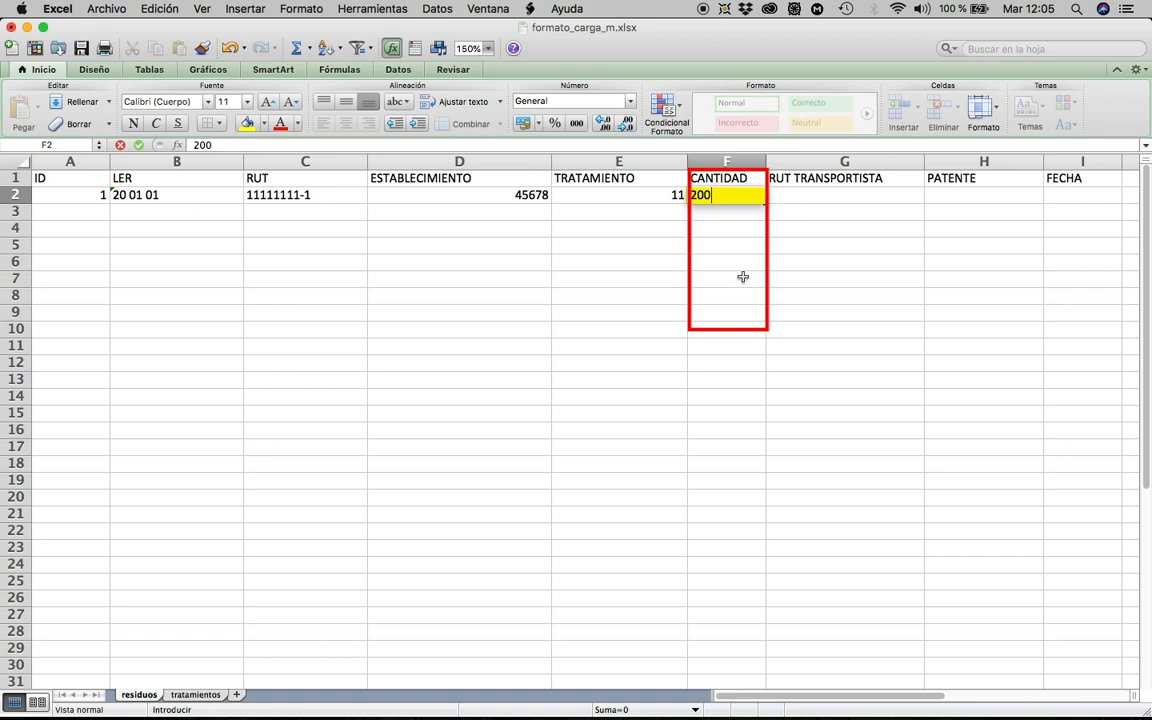
click(839, 195)
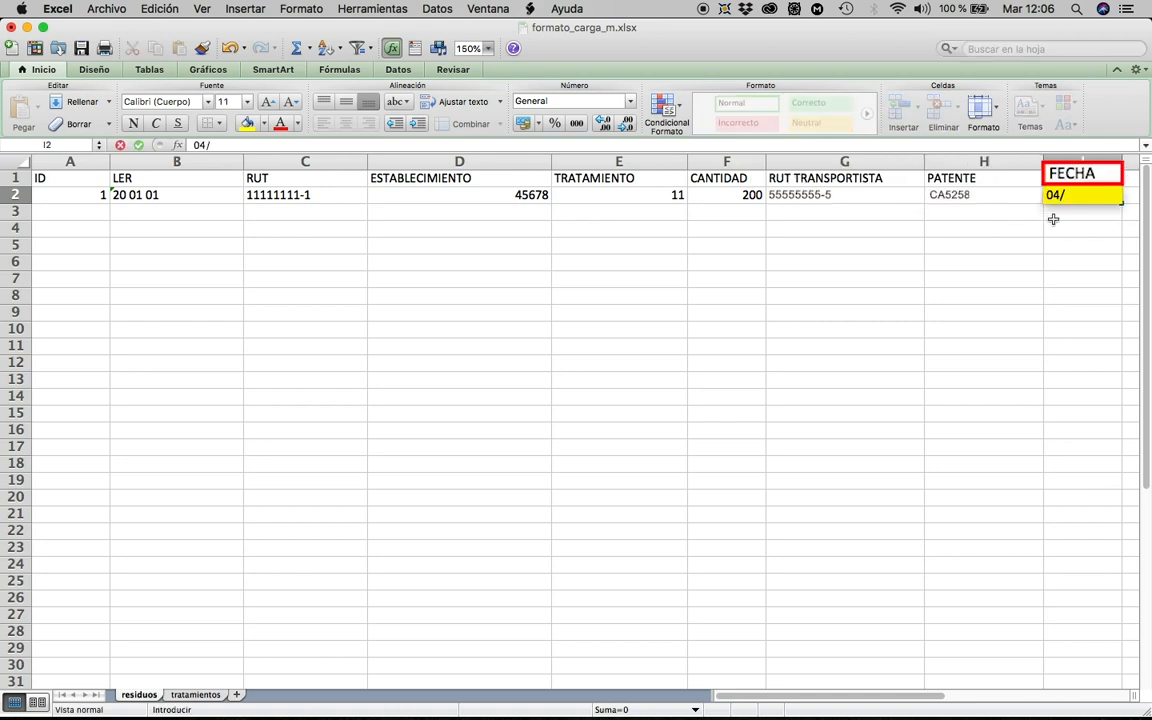
text(01/)
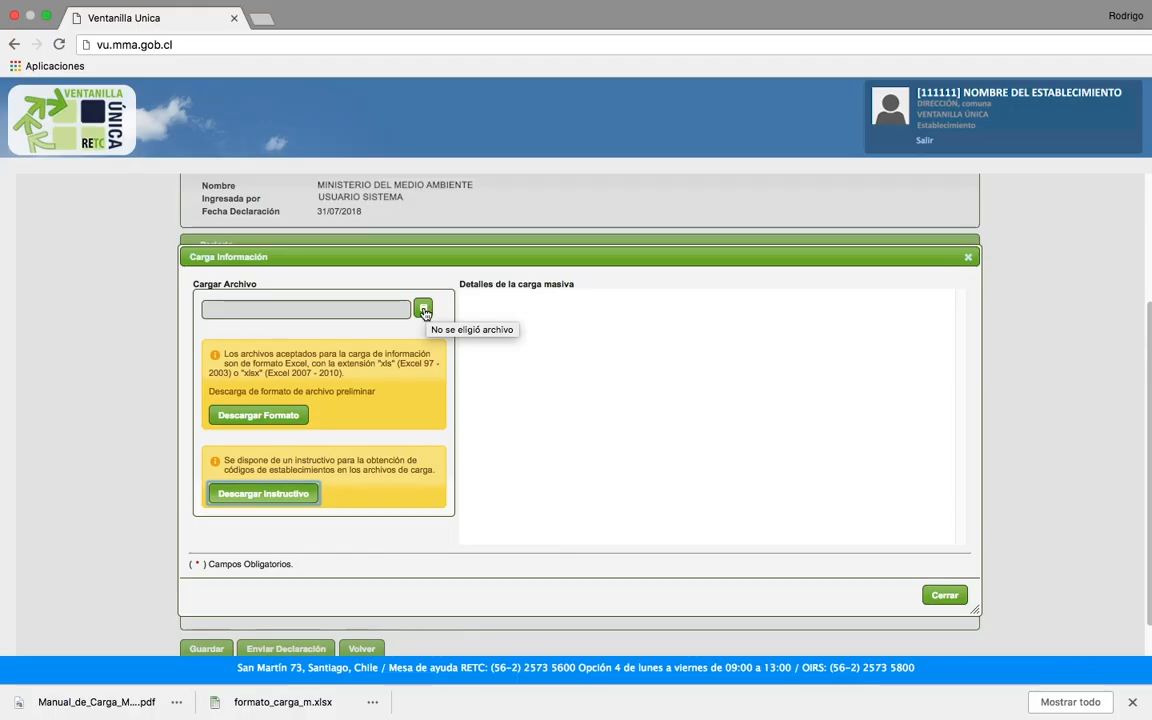
click(422, 310)
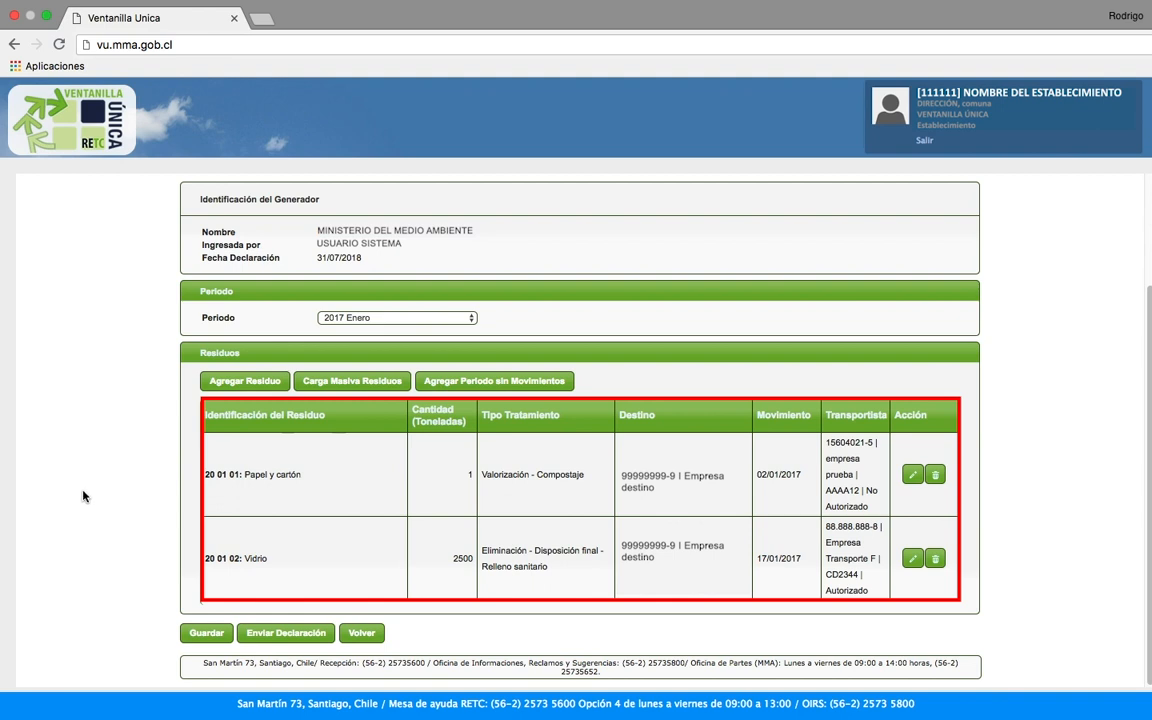
Step: Send the January 2017 declaration and confirm it, leaving a read-only summary with Papel y cartón and Vidrio
click(286, 632)
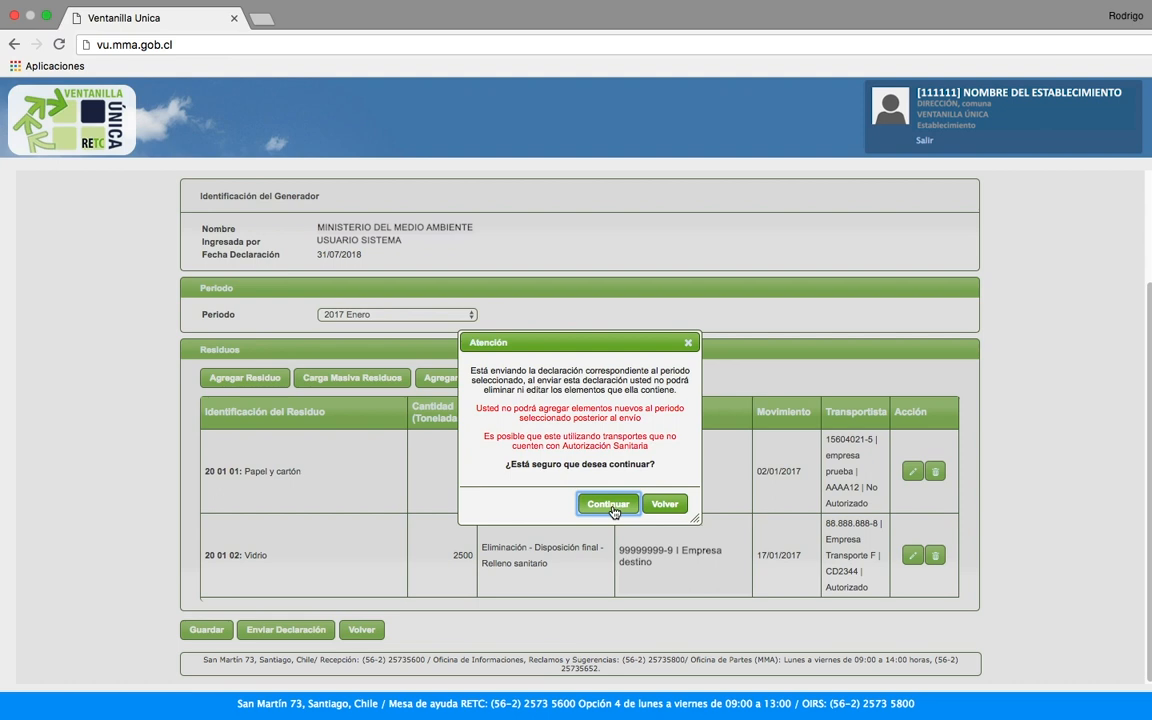
click(612, 508)
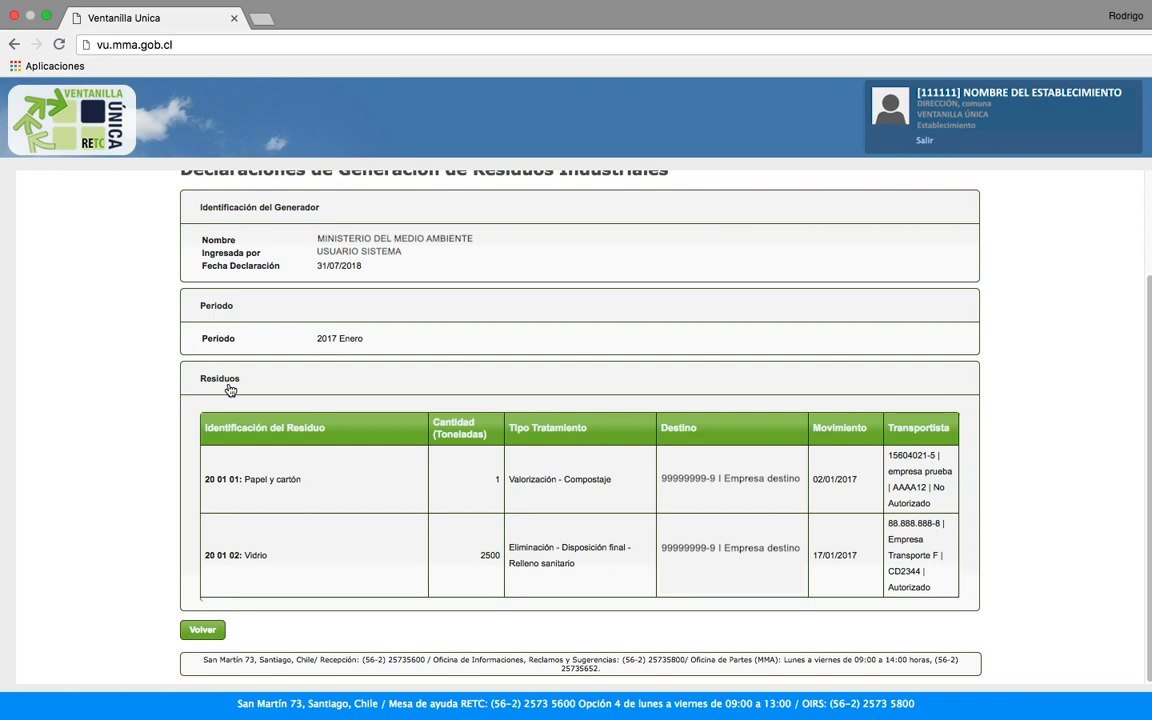
Step: Back in the declarations list, download certificado387.pdf for sent declaration 387 (period 1/2017)
click(202, 629)
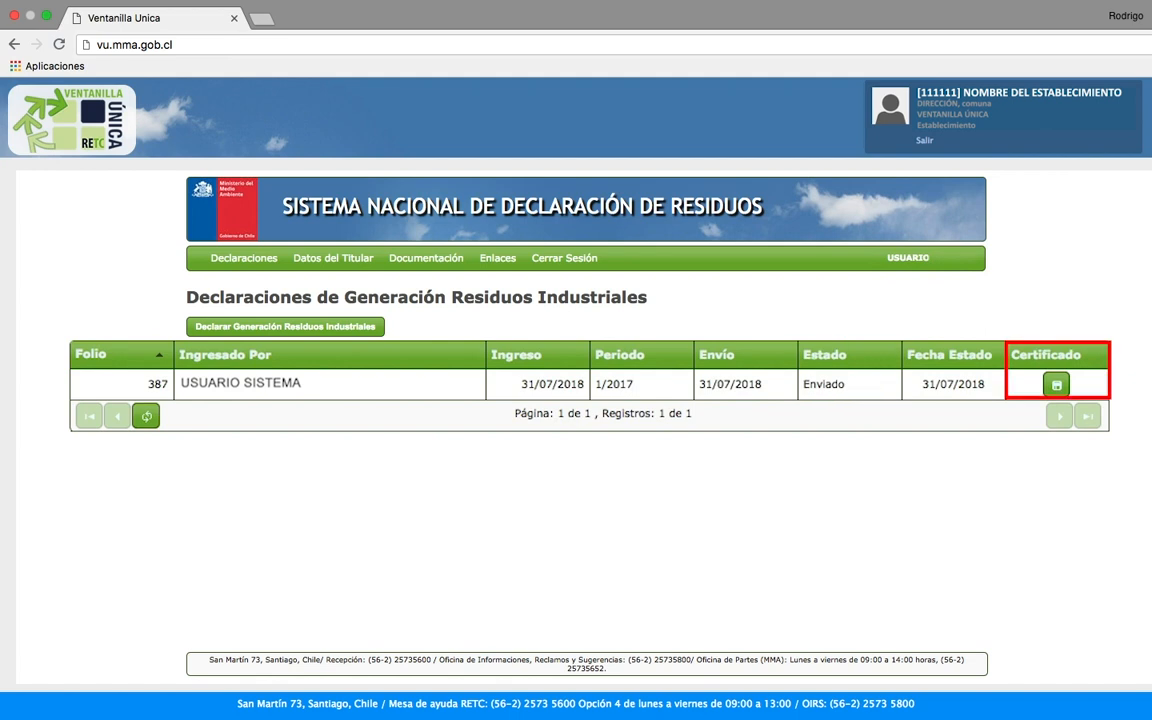
click(945, 380)
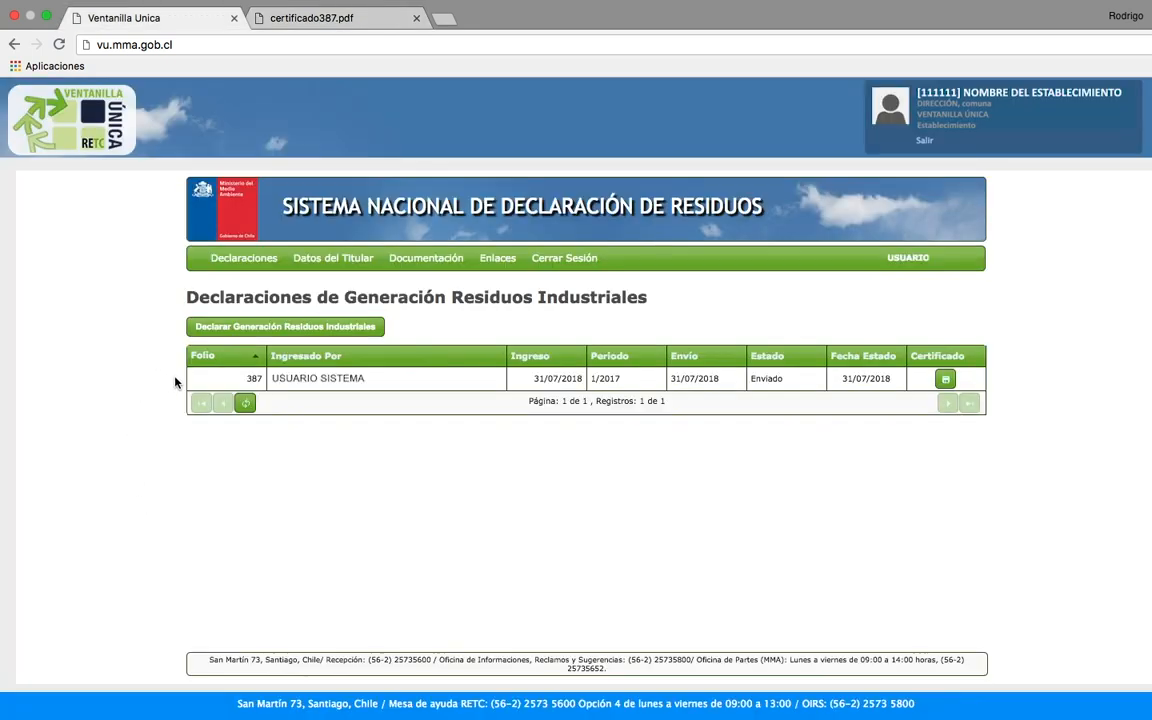
Step: Start the annual 2017 declaration and add consolidated residues: Papel y cartón 1 t, Vidrio 2500 t
click(225, 331)
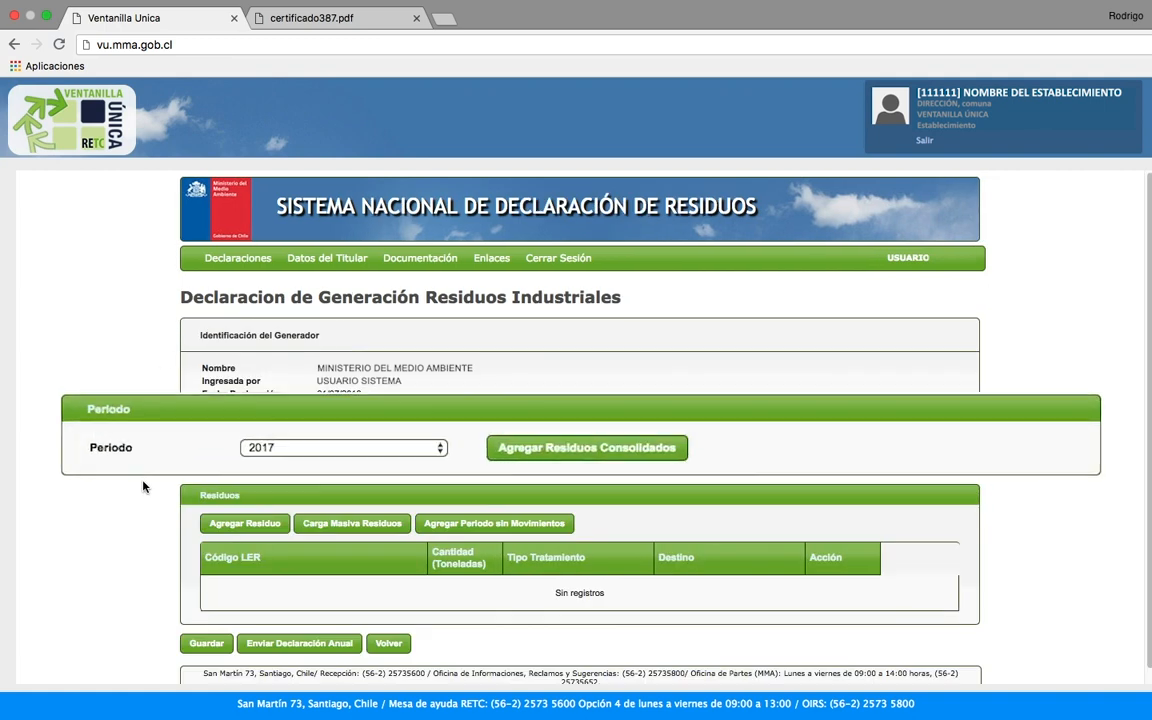
scroll(145, 487, down, 1)
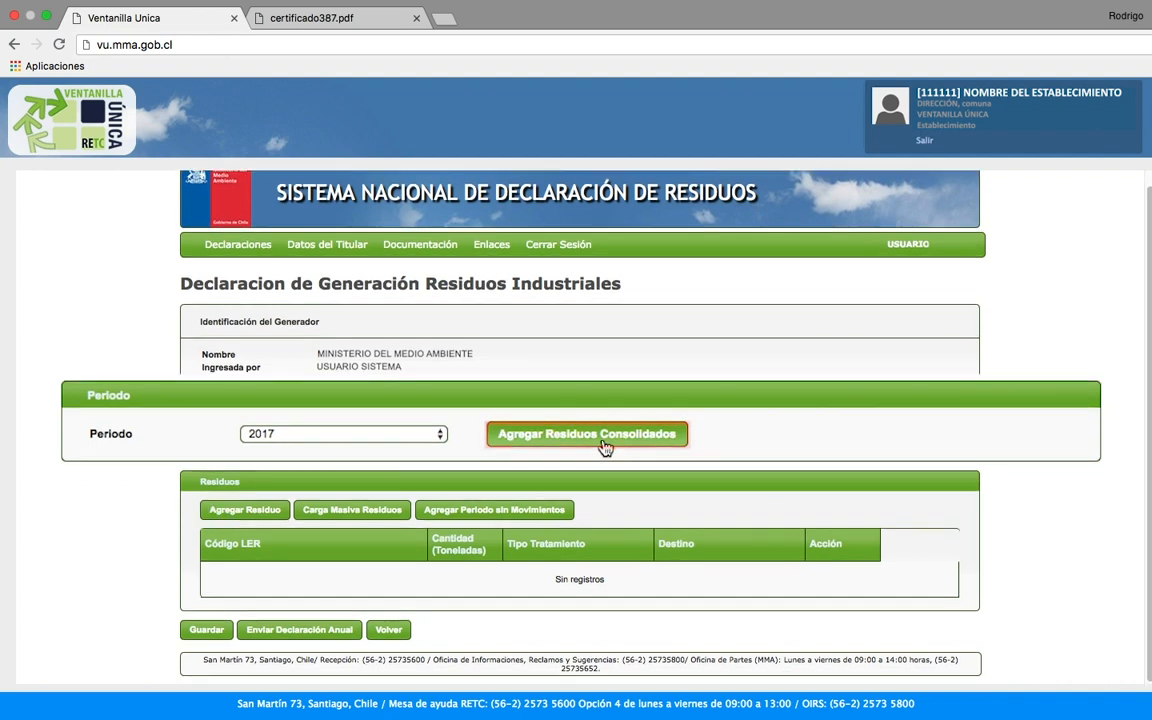
click(601, 440)
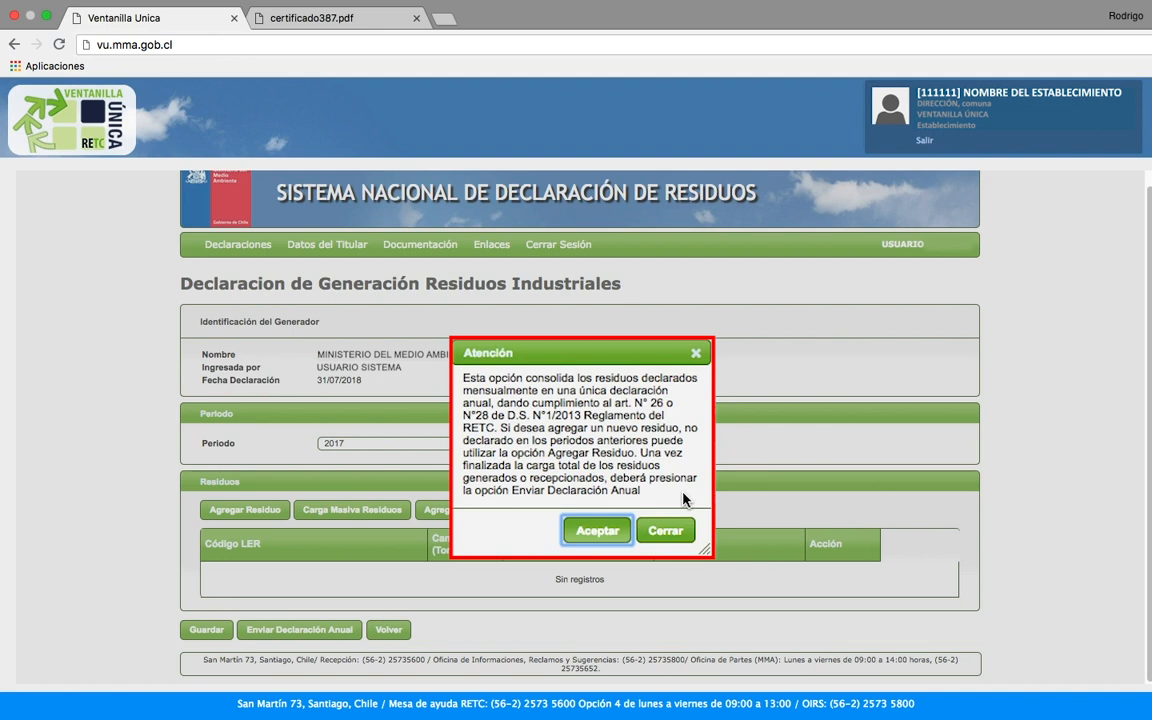
click(596, 496)
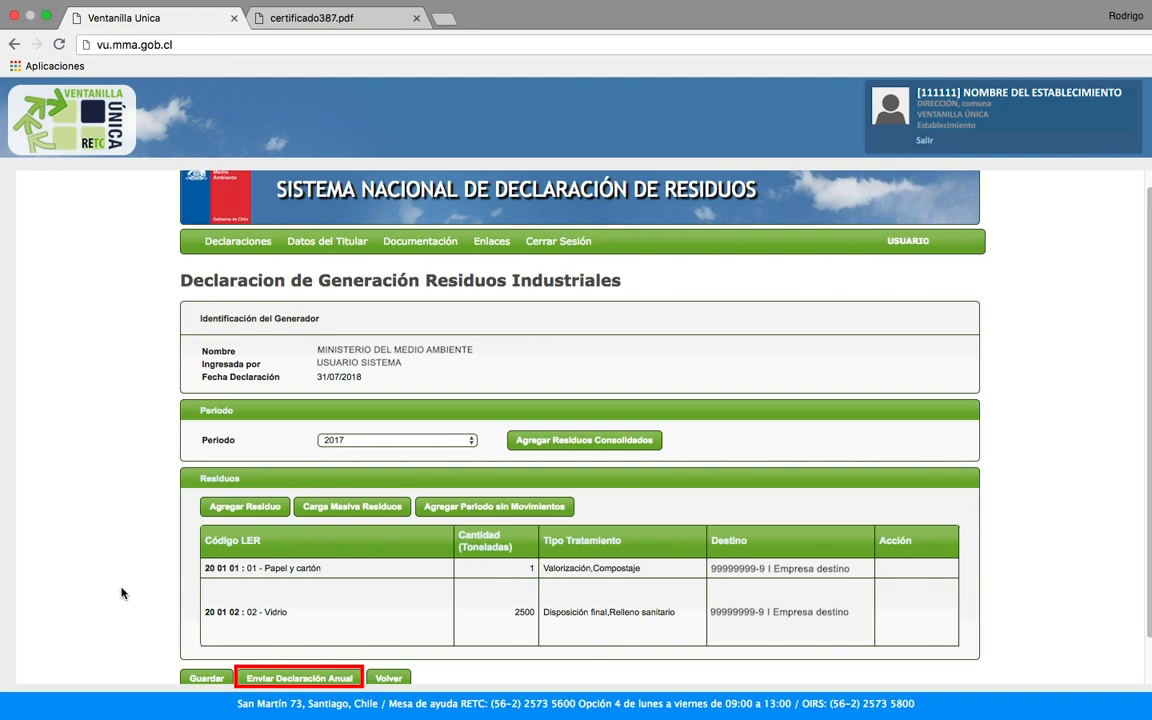
Step: Send the 2017 annual declaration, confirming the warning and the yearly totals chart
click(306, 675)
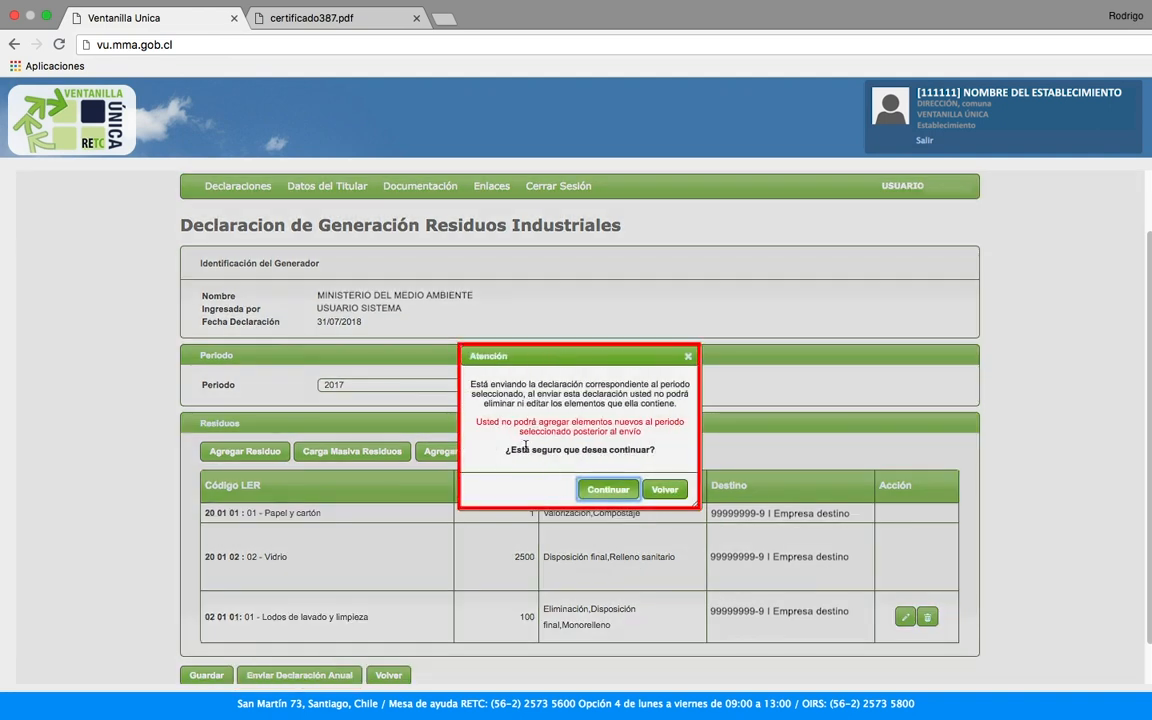
click(610, 490)
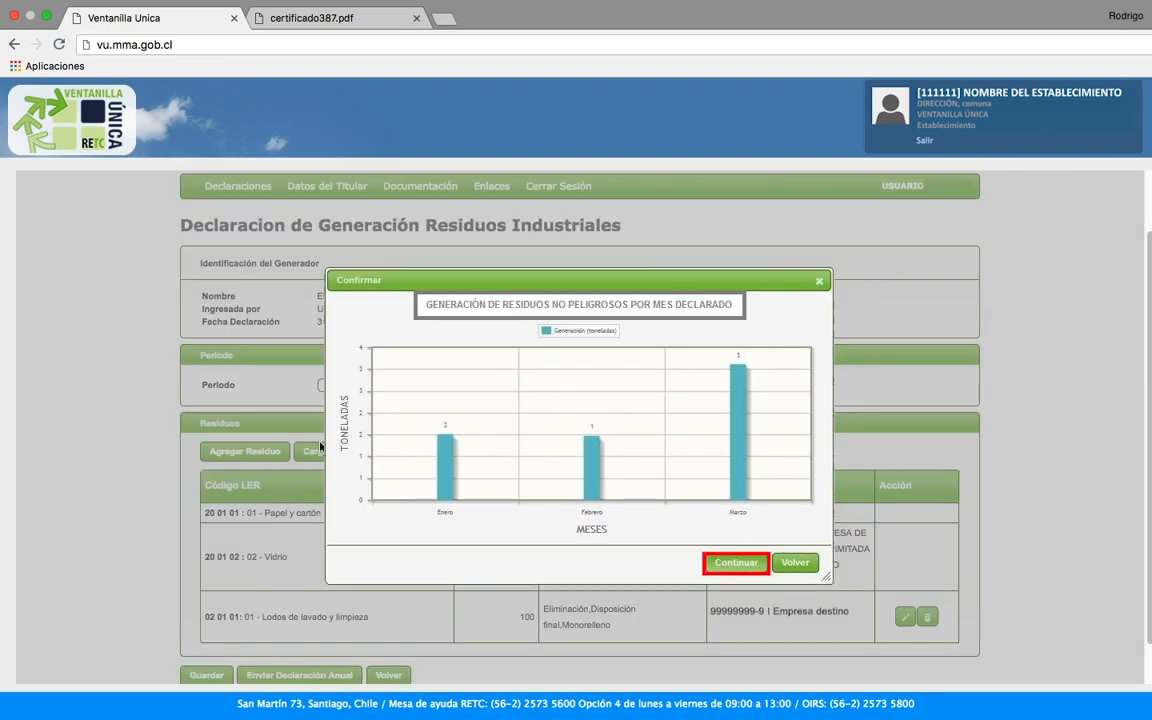
click(736, 562)
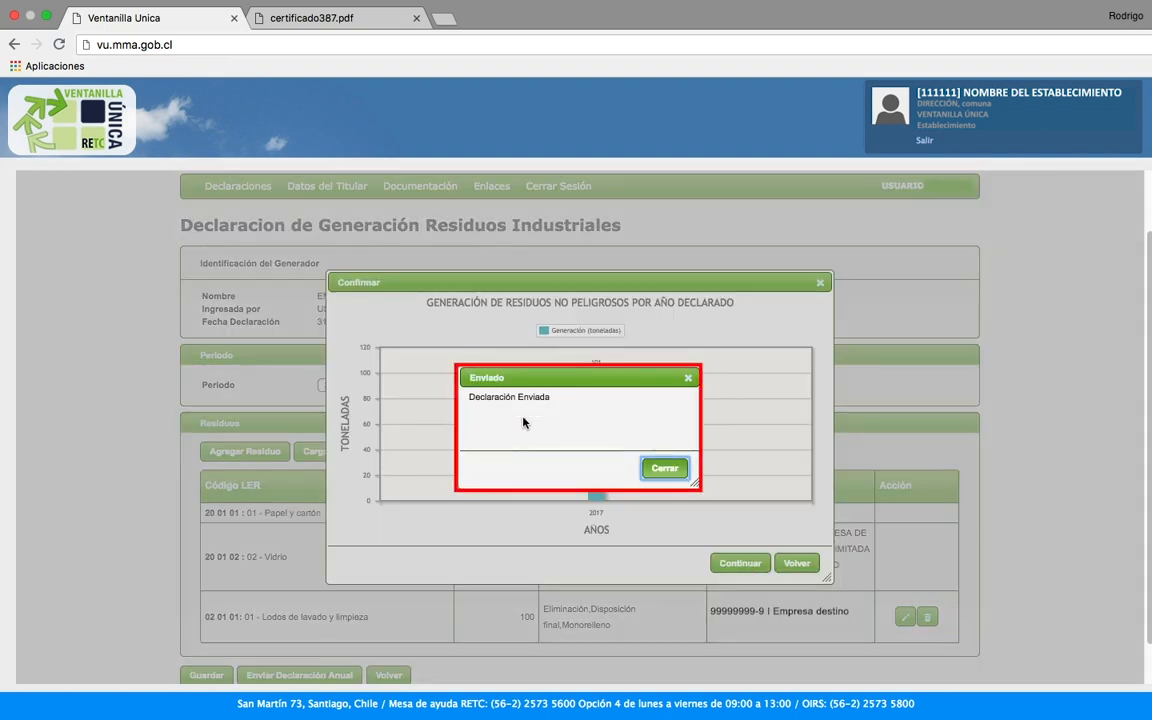